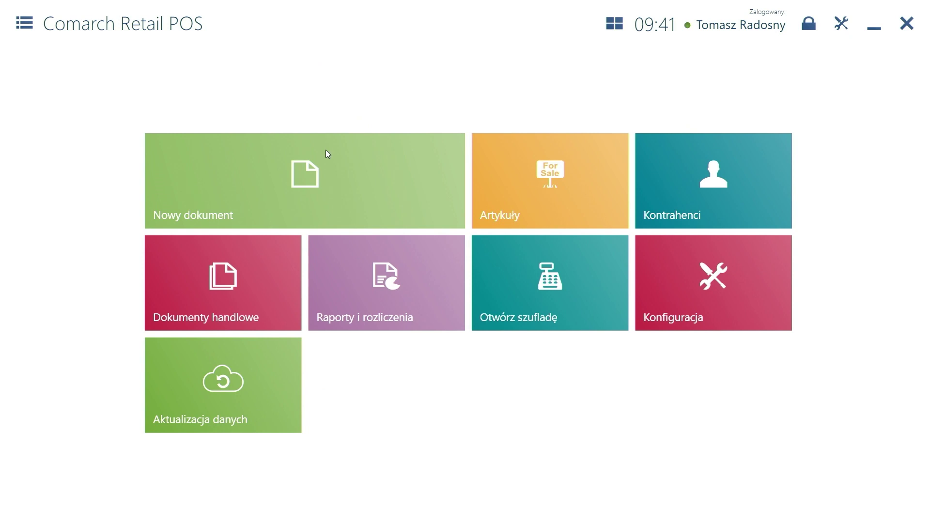
pyautogui.click(345, 200)
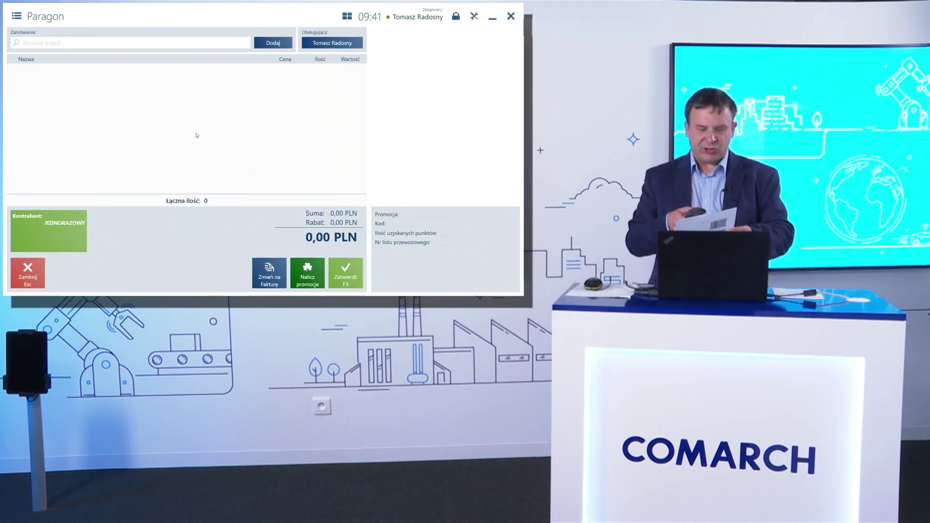
pyautogui.press('Return')
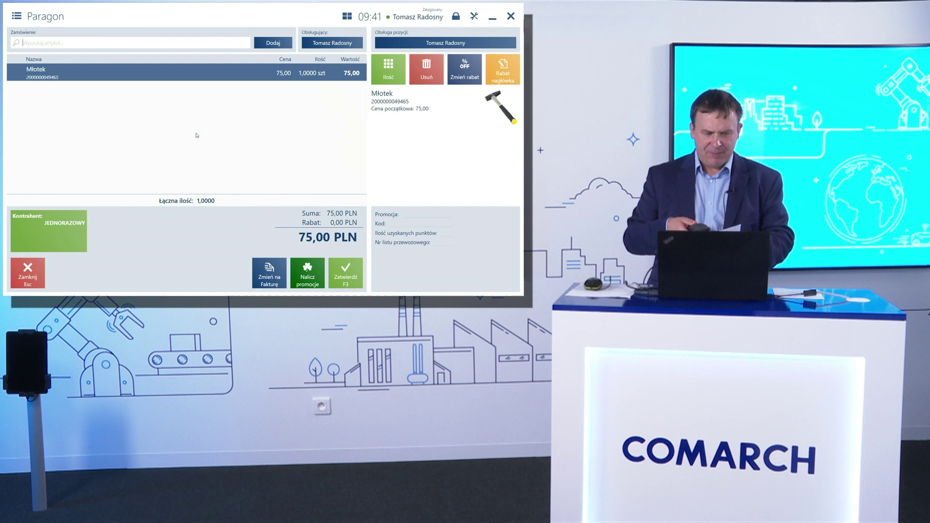
pyautogui.write('2000000049489')
pyautogui.press('Return')
pyautogui.write('2000000049526')
pyautogui.press('Return')
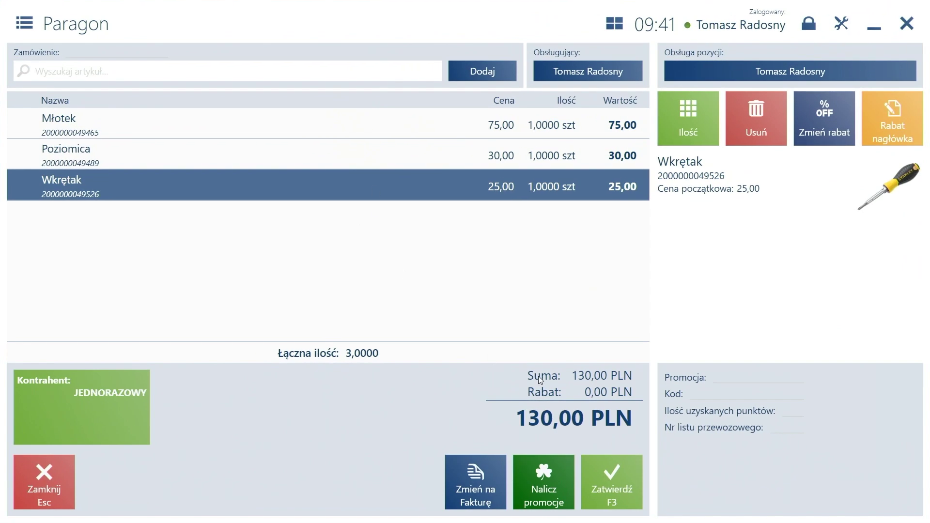
# Step: Approve the receipt and settle it with a cash (Gotówka) payment of 130,00 PLN
pyautogui.click(611, 501)
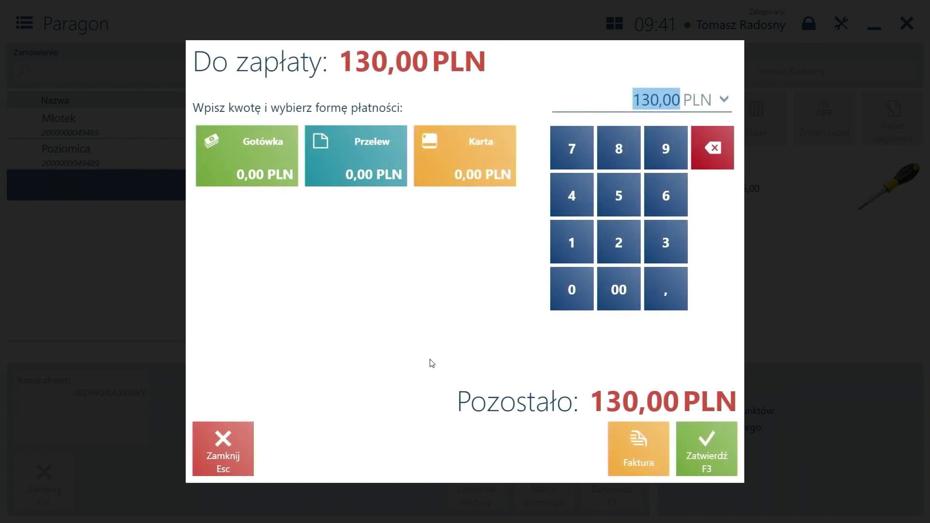
pyautogui.click(246, 168)
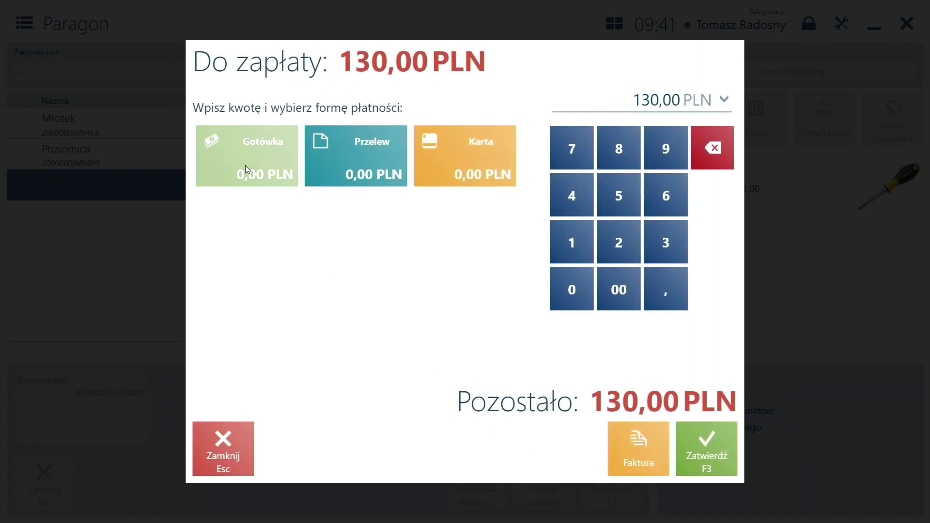
pyautogui.click(711, 470)
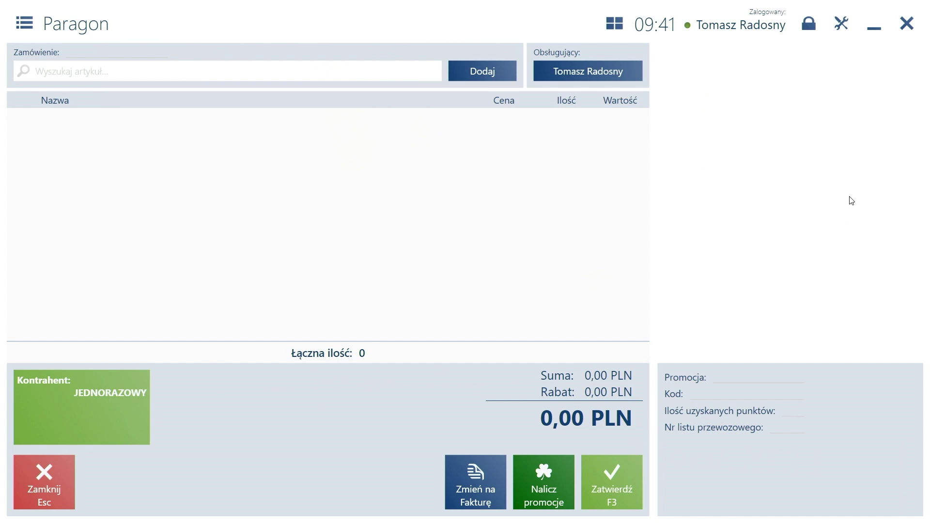
# Step: Switch to Comarch ERP XL to check the newest receipt in the sales document list, and return to Comarch Retail POS
pyautogui.hotkey('alt', 'Tab')
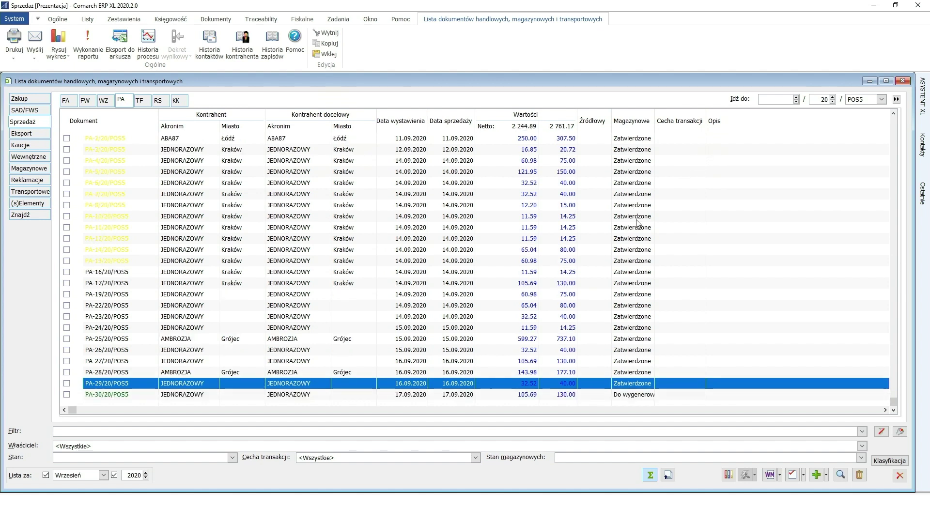
pyautogui.press('Down')
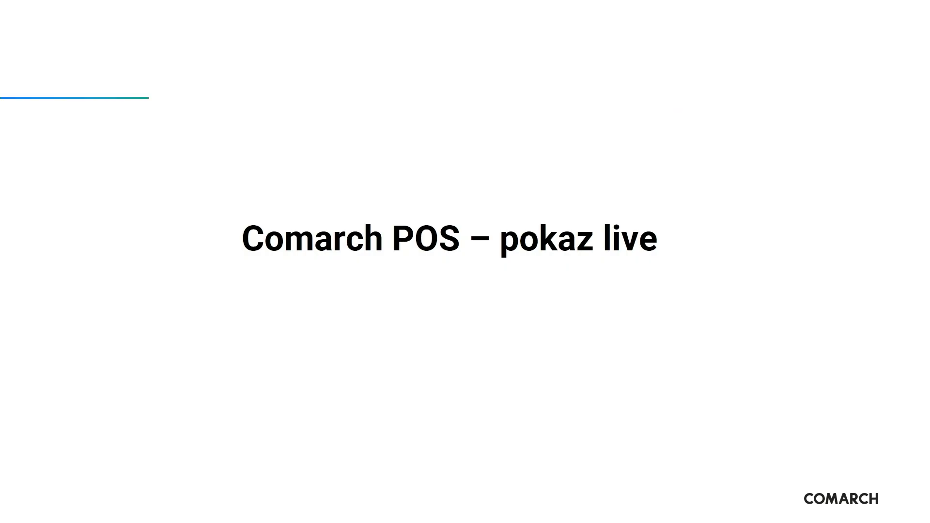
pyautogui.hotkey('alt', 'Tab')
pyautogui.hotkey('alt', 'Tab')
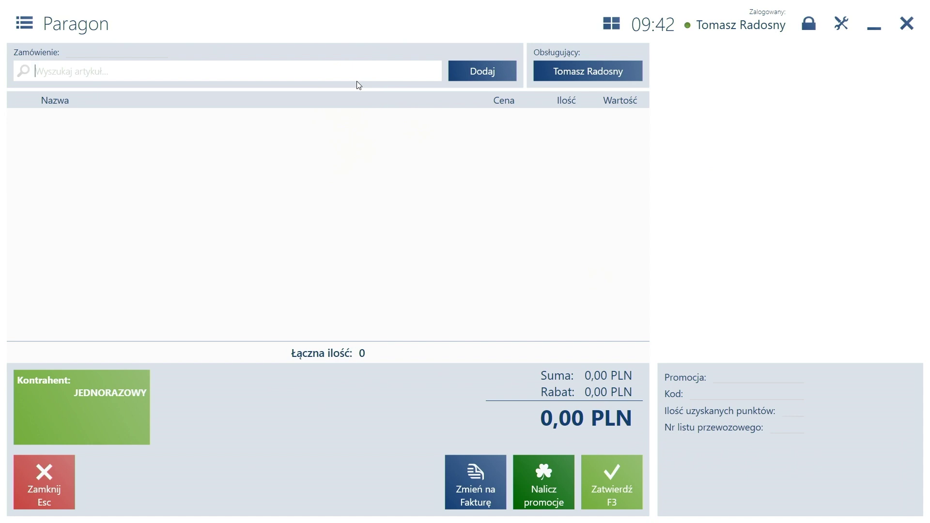
# Step: Open the article list from the empty receipt and examine the tools' attributes, prices and stock, including the Wiertło size variants
pyautogui.write('a')
pyautogui.press('Return')
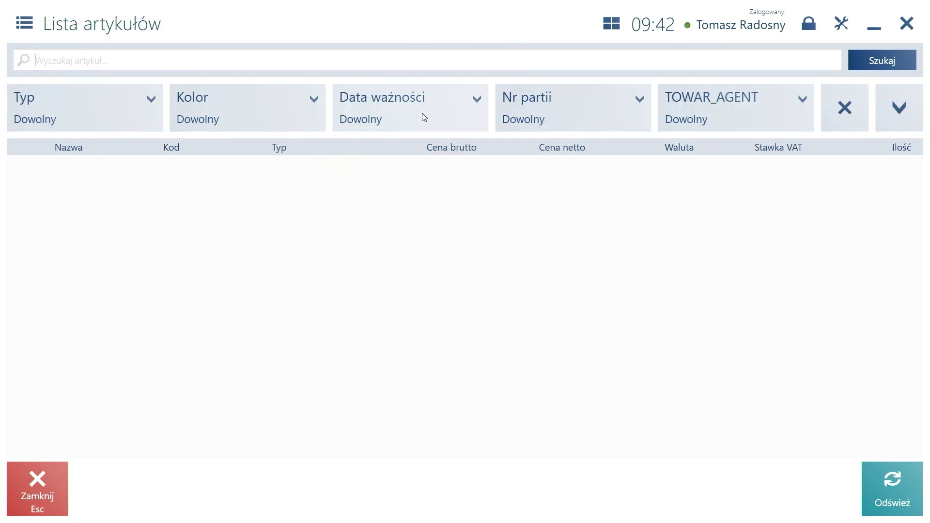
pyautogui.click(140, 231)
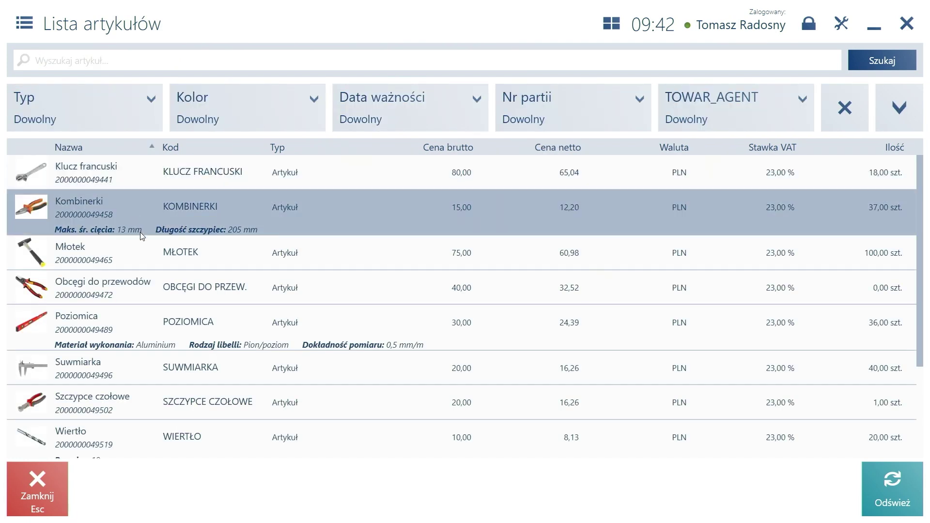
pyautogui.click(98, 238)
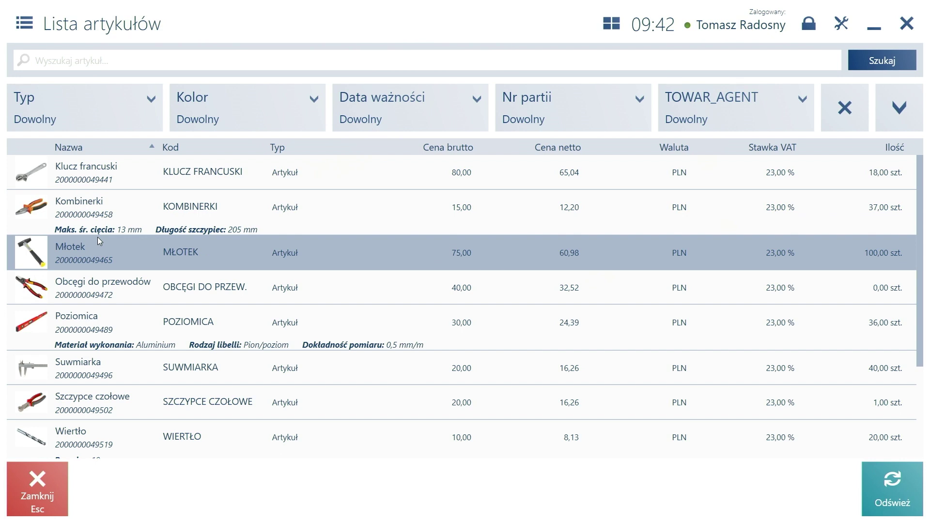
pyautogui.click(89, 223)
pyautogui.click(99, 254)
pyautogui.click(115, 310)
pyautogui.scroll(-2, 121, 305)
pyautogui.click(126, 300)
pyautogui.scroll(-2, 136, 339)
pyautogui.click(141, 347)
pyautogui.click(132, 316)
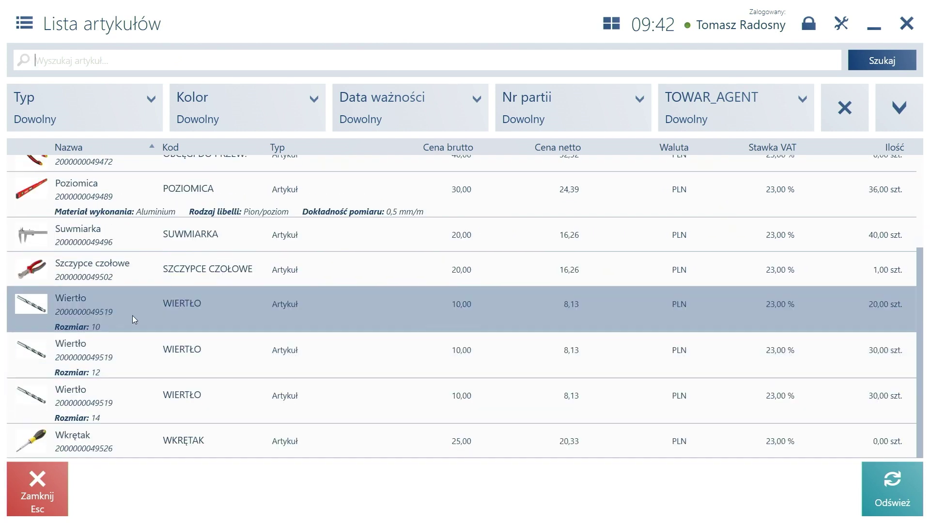
pyautogui.click(111, 283)
pyautogui.click(131, 353)
pyautogui.click(140, 414)
pyautogui.click(129, 339)
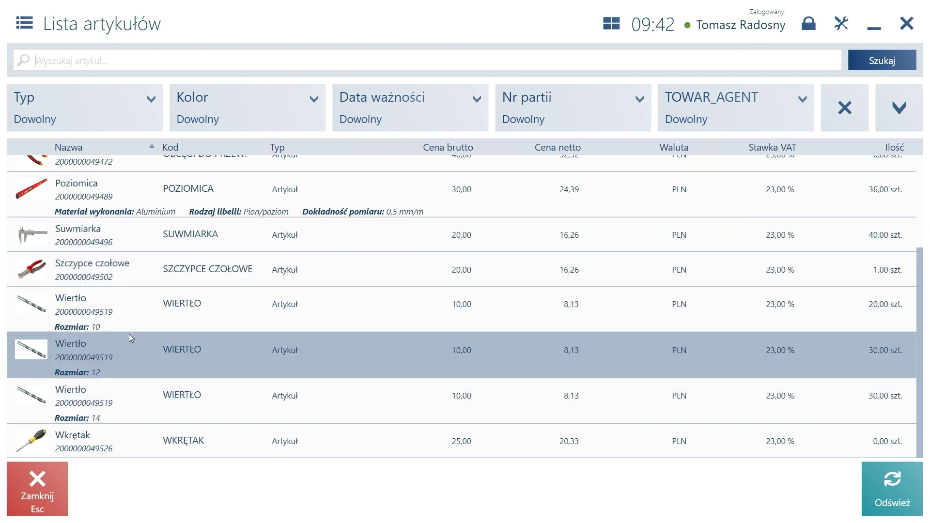
pyautogui.click(144, 315)
pyautogui.click(147, 356)
pyautogui.click(155, 397)
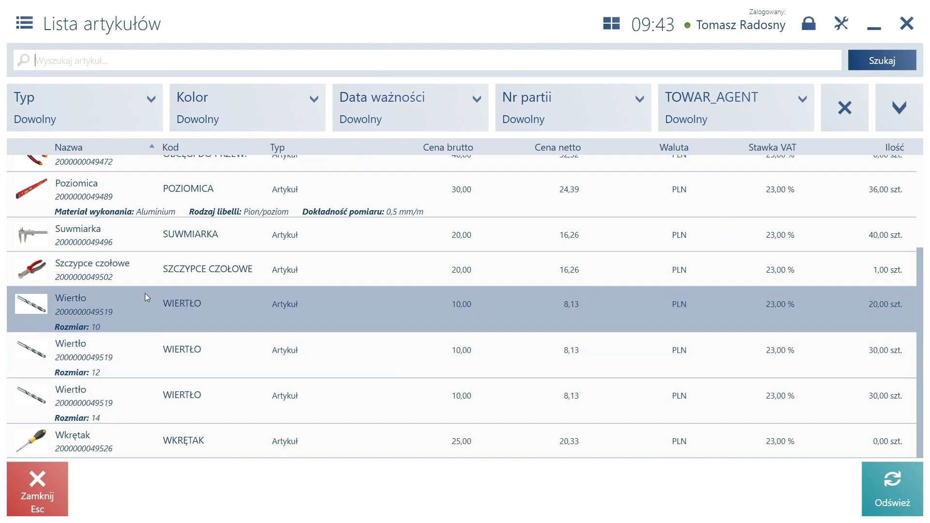
# Step: Add the article Kombinerki from the article list to the receipt
pyautogui.scroll(2, 158, 252)
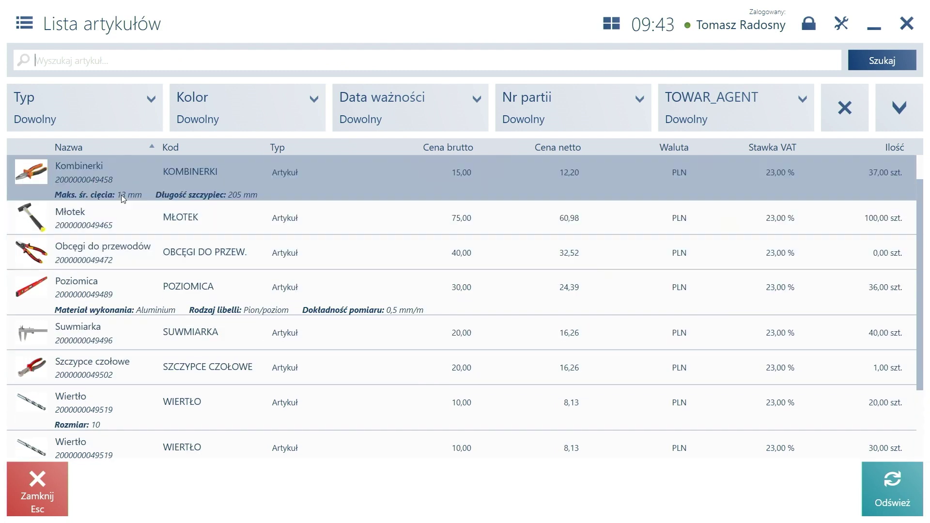
pyautogui.click(124, 177)
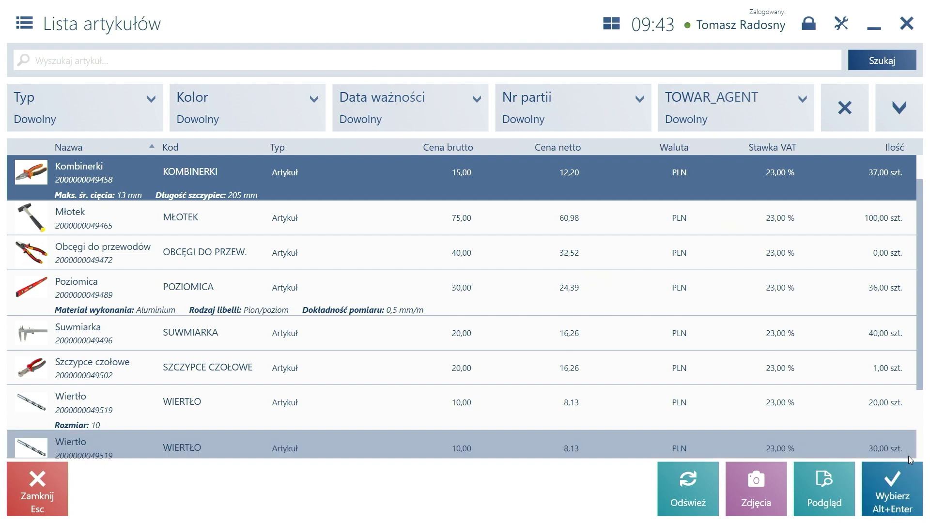
pyautogui.hotkey('alt', 'Return')
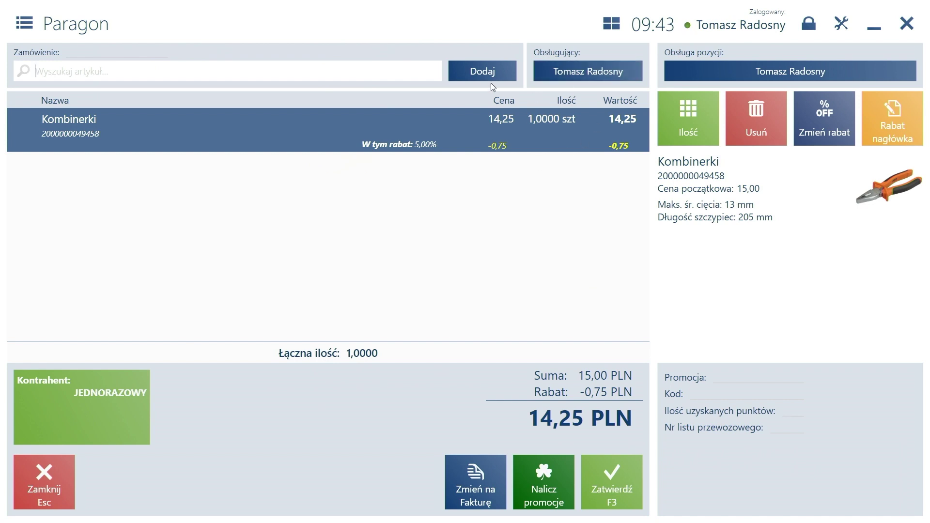
# Step: Leave the current receipt open and start an invoice for the newest receipt in the trade documents list
pyautogui.click(610, 27)
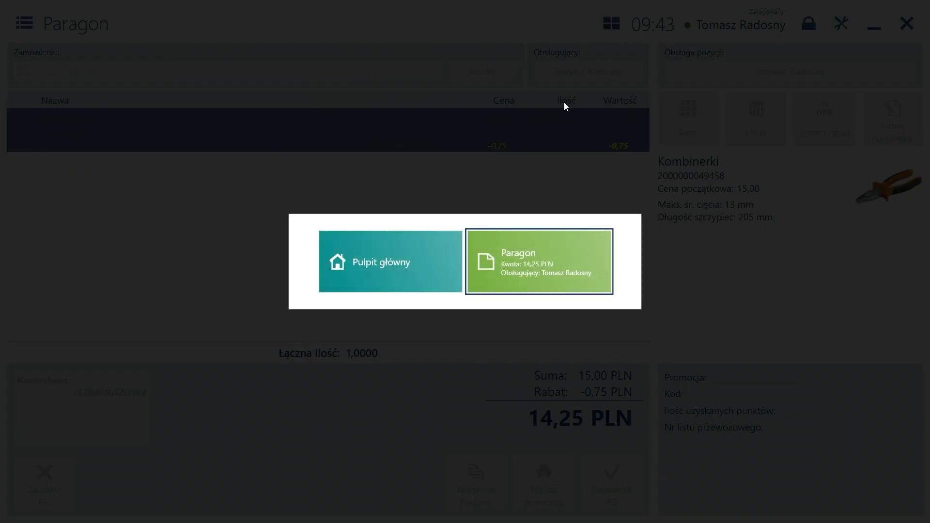
pyautogui.click(390, 274)
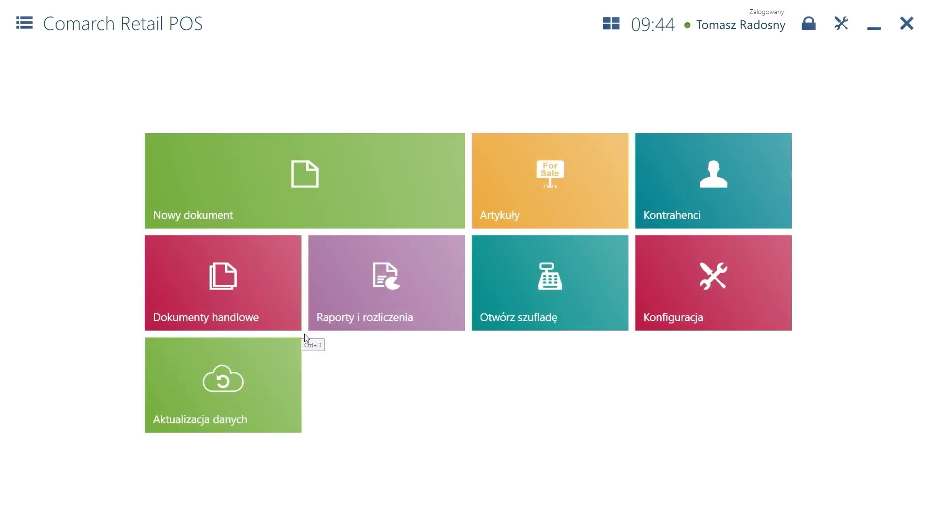
pyautogui.click(249, 307)
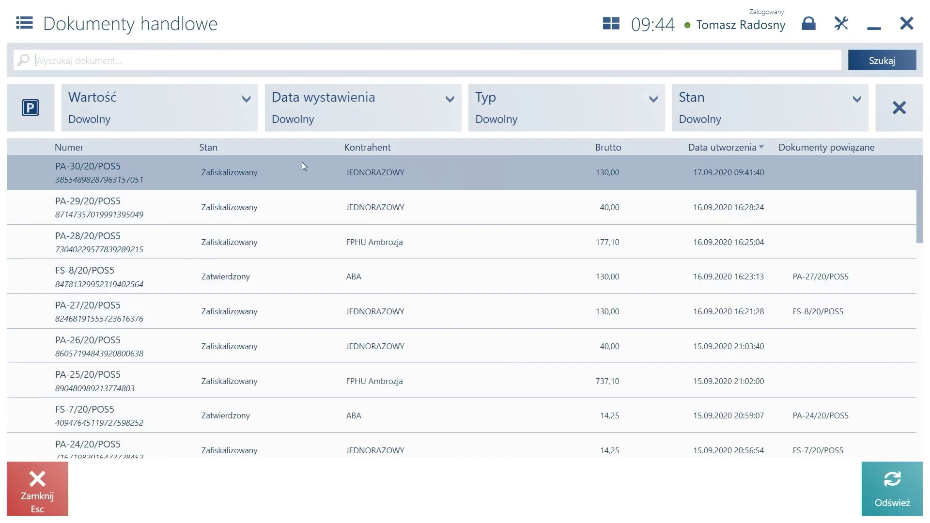
pyautogui.click(302, 163)
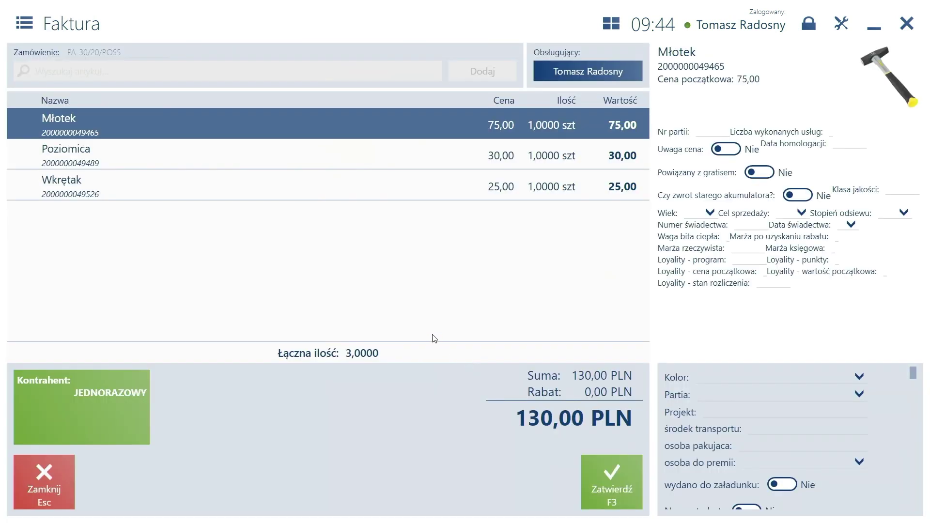
# Step: Assign the first ABA customer in Łódź to the invoice and approve it without printing
pyautogui.click(92, 417)
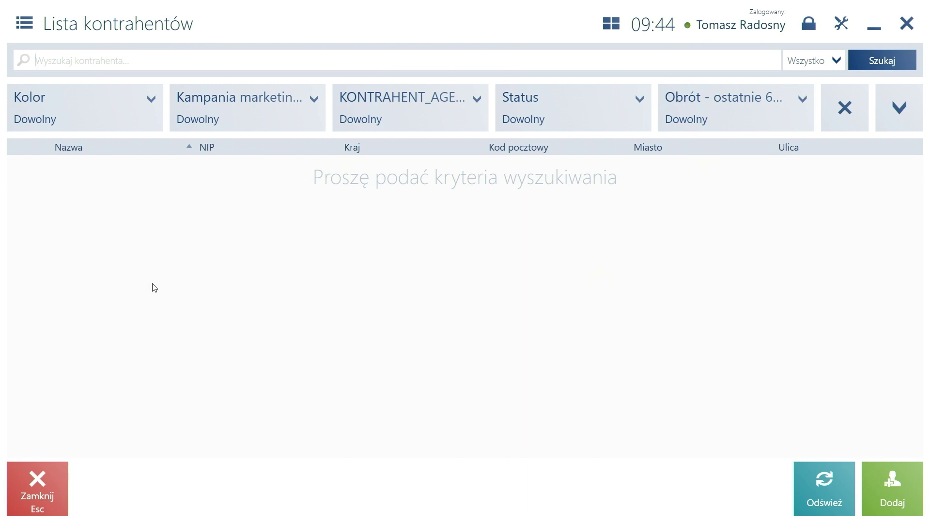
pyautogui.write('a')
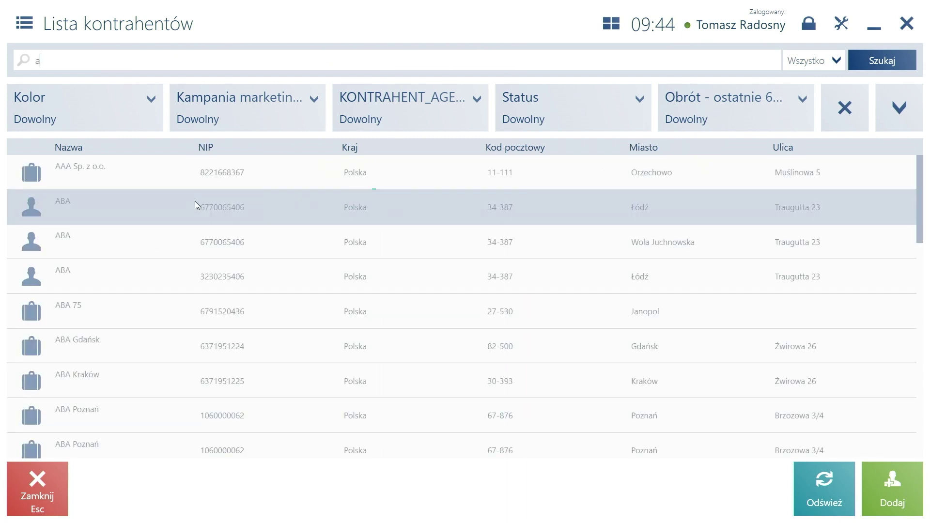
pyautogui.click(177, 208)
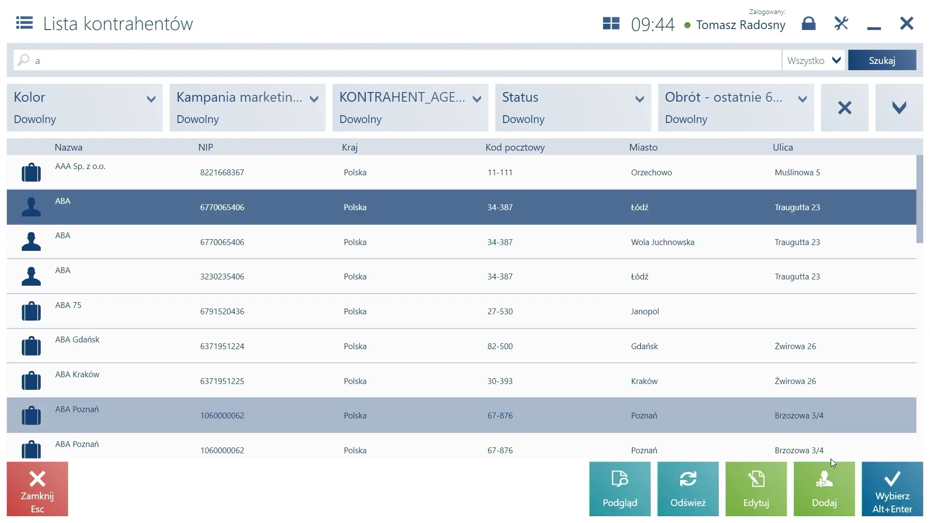
pyautogui.click(891, 496)
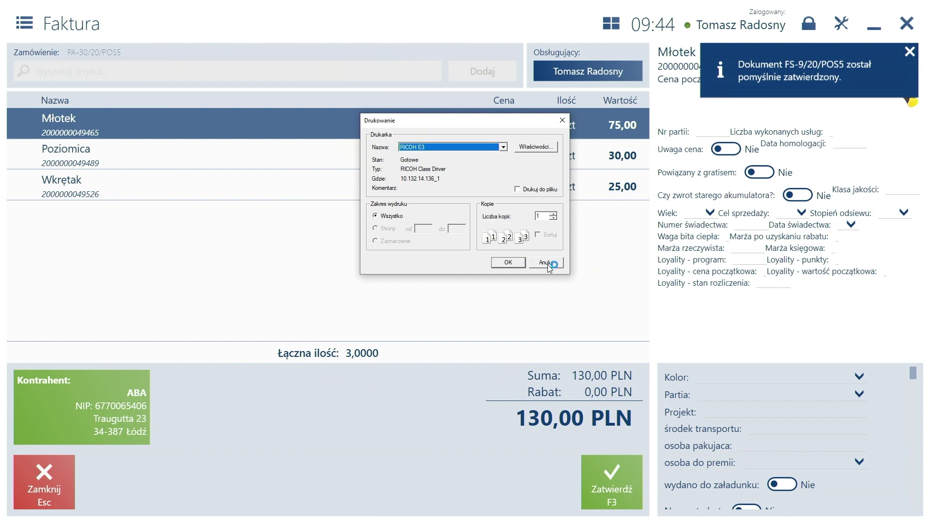
pyautogui.click(547, 264)
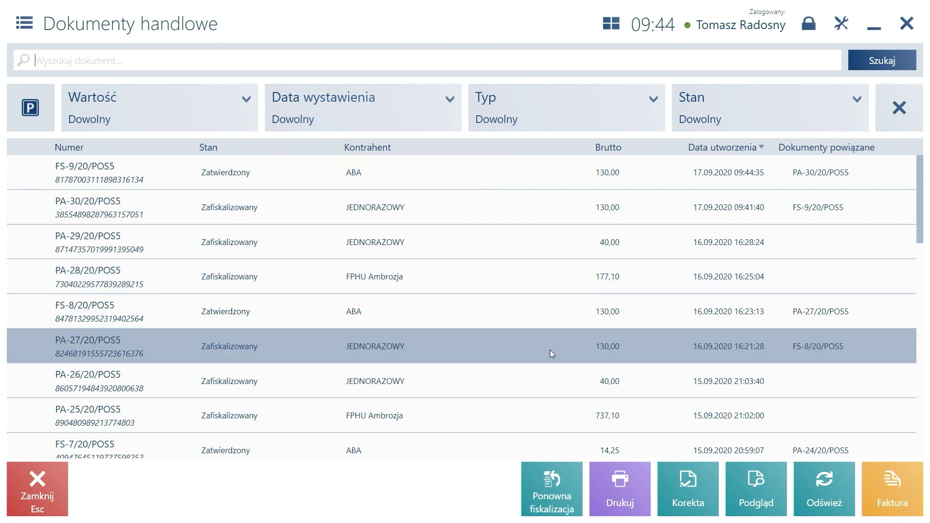
pyautogui.click(610, 22)
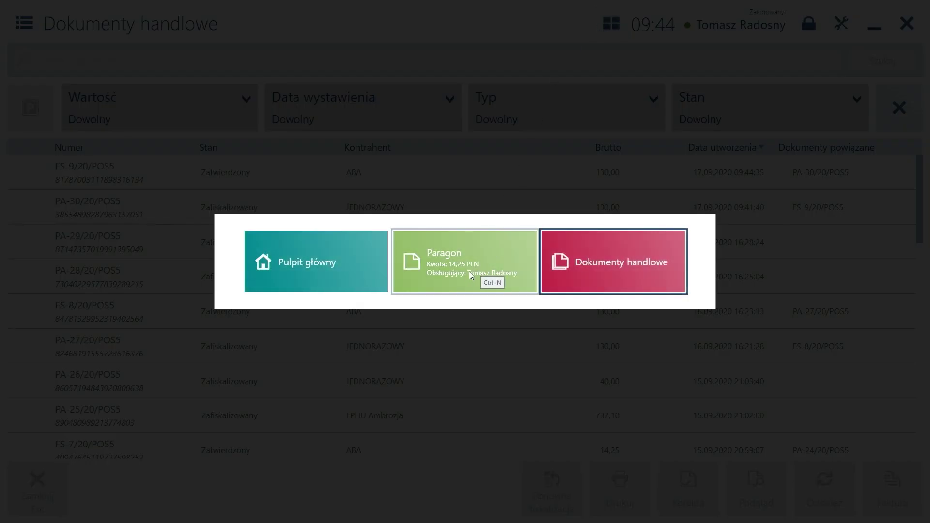
pyautogui.click(466, 273)
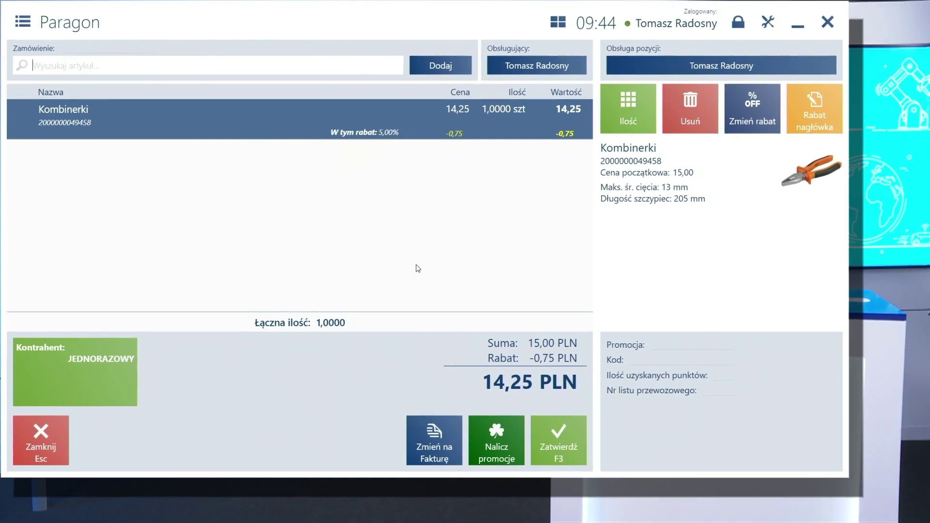
pyautogui.write('2000000049465')
pyautogui.press('Return')
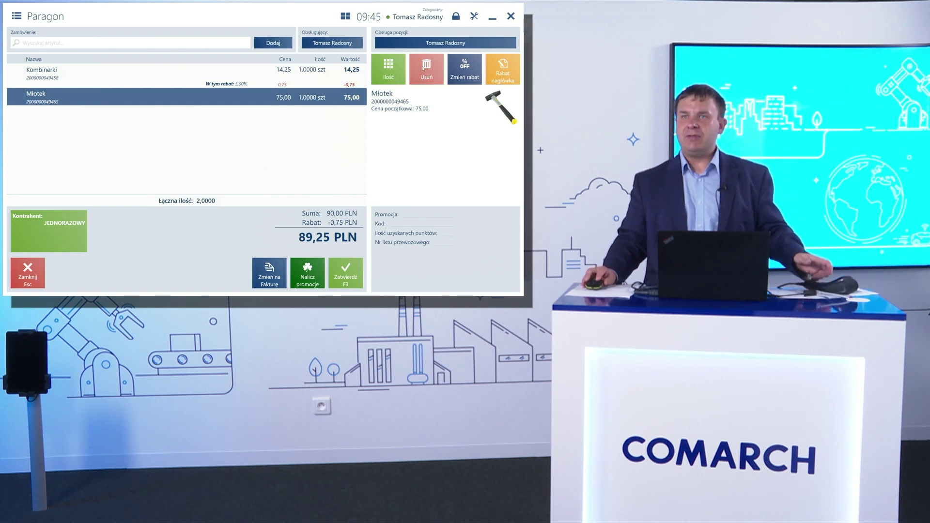
# Step: Set the quantity of the Młotek item on the receipt to 25
pyautogui.click(393, 72)
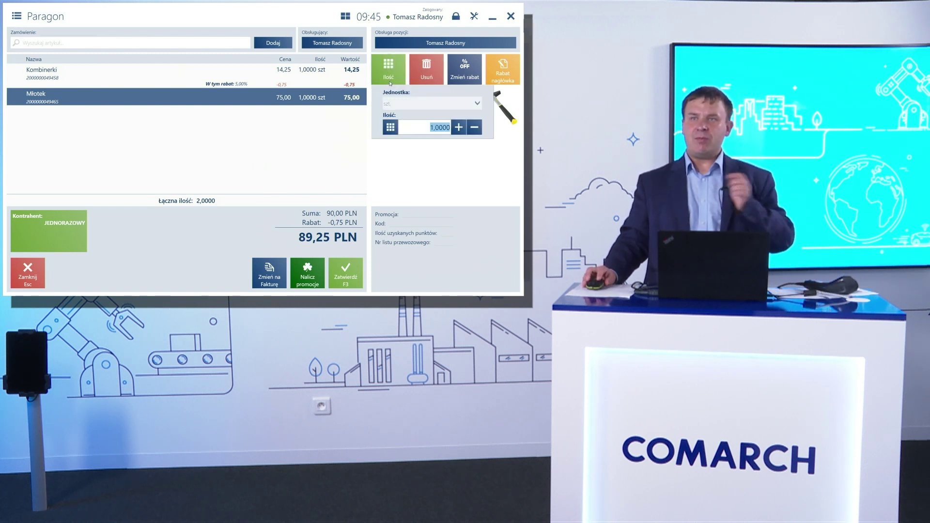
pyautogui.write('25')
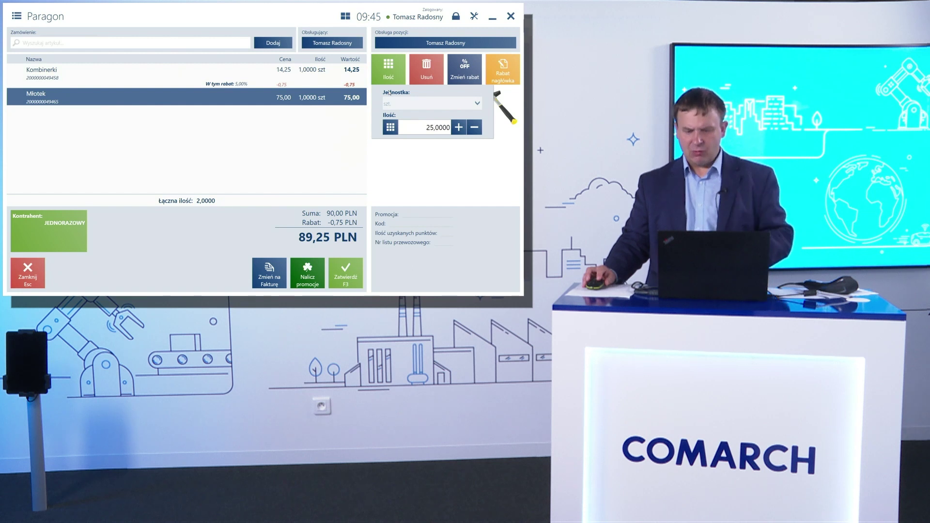
pyautogui.press('Return')
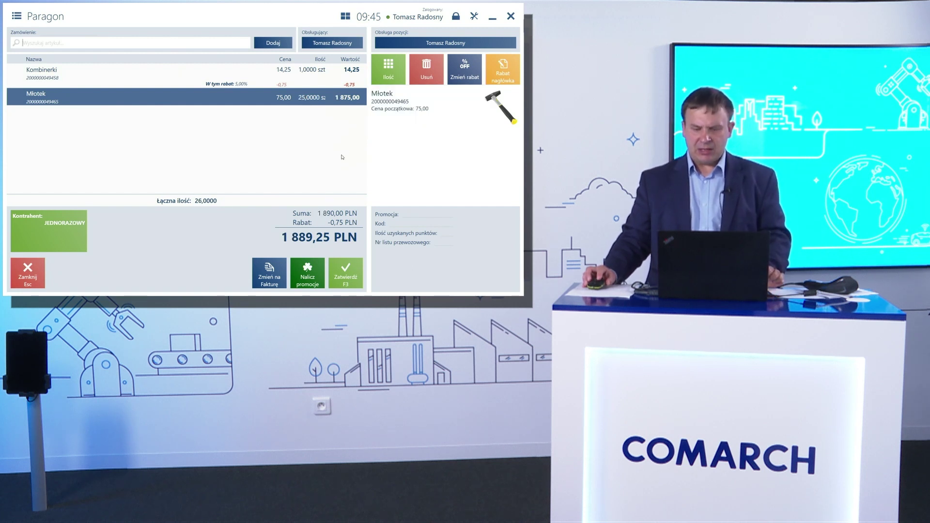
# Step: Give the Młotek item a percentage discount (Rabat procentowy) of 10%
pyautogui.click(458, 77)
pyautogui.click(479, 95)
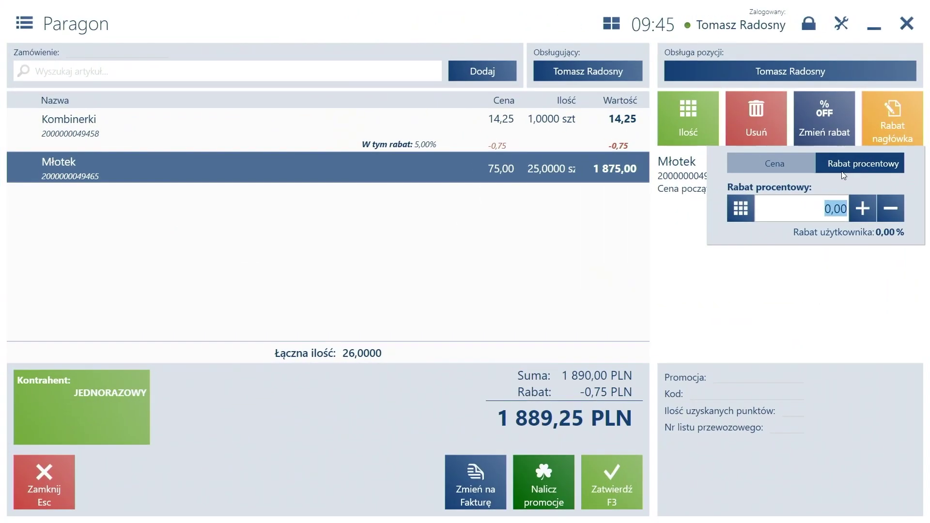
pyautogui.write('10')
pyautogui.press('Return')
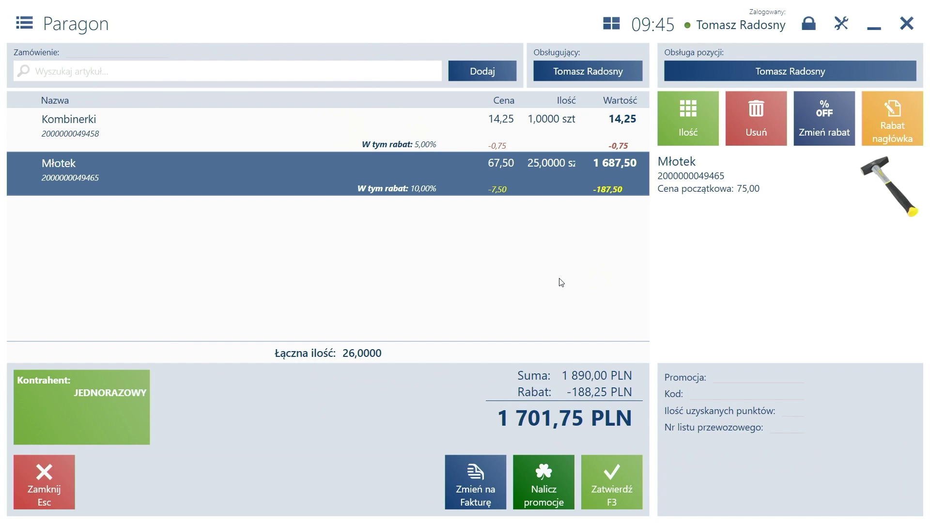
# Step: Settle the receipt with a cash payment (Gotówka) of 1800 PLN and approve it
pyautogui.click(605, 482)
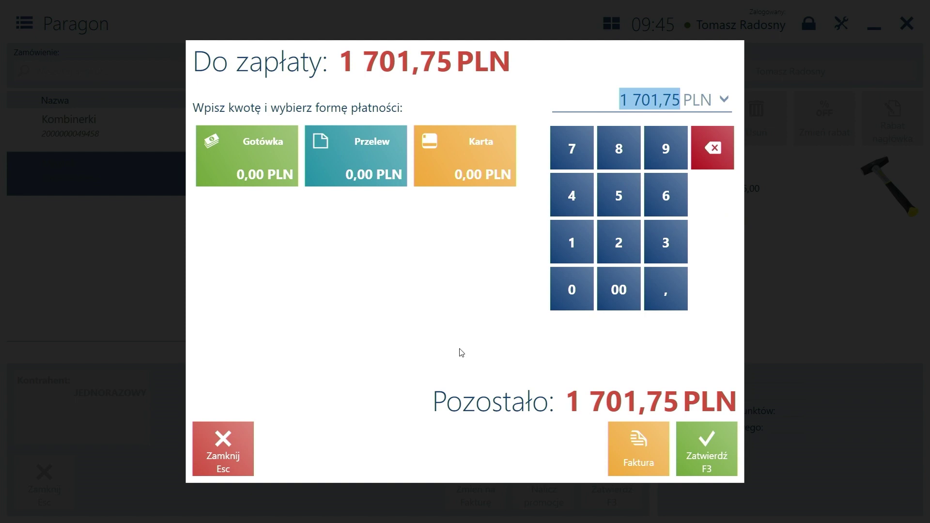
pyautogui.write('1800')
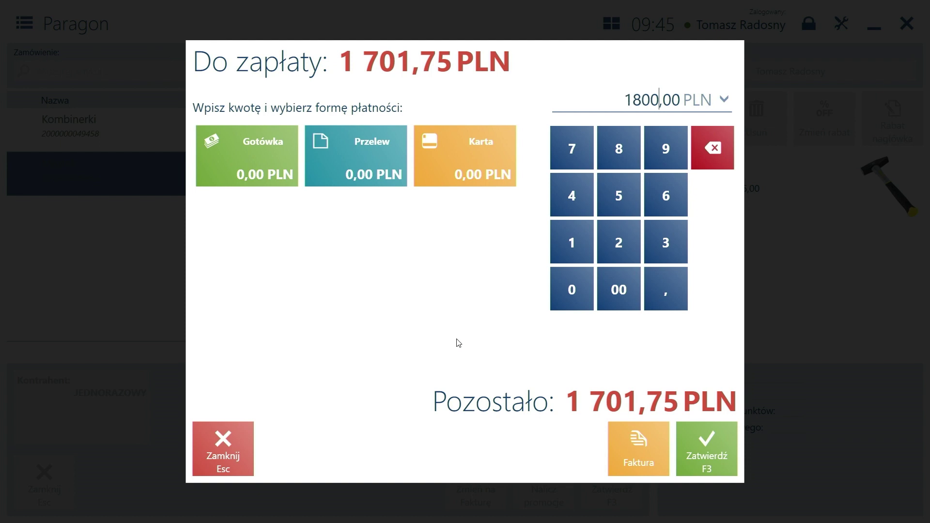
pyautogui.click(265, 168)
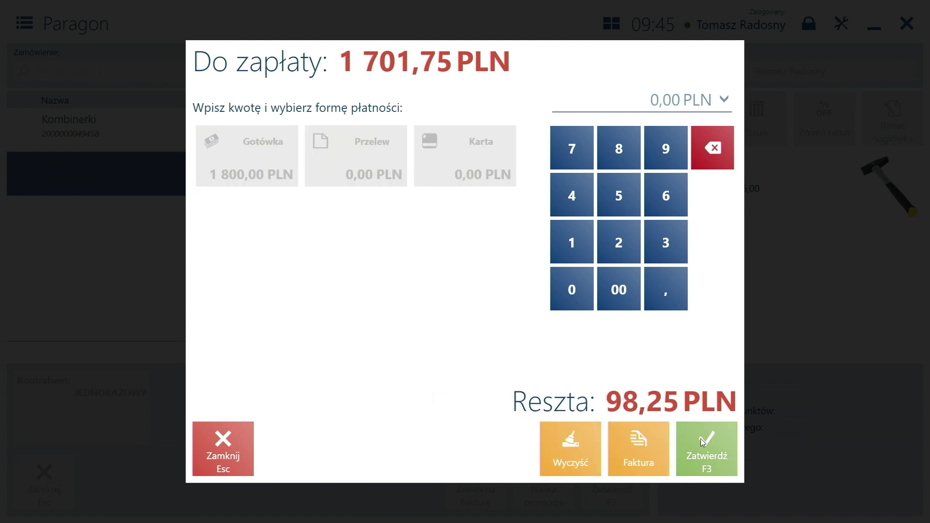
pyautogui.click(711, 464)
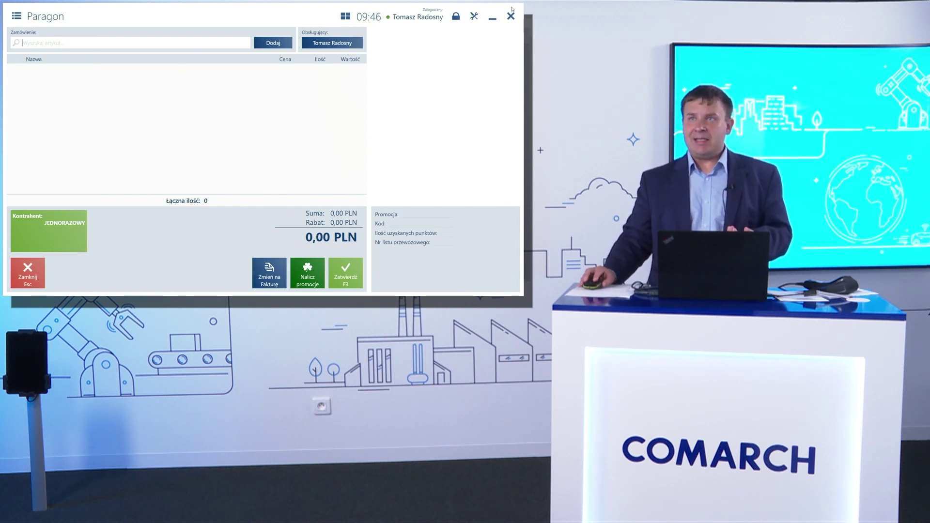
# Step: Switch to Comarch ERP XL, close the trade documents list, and search the goods list (Towary) by code for OBC
pyautogui.click(475, 16)
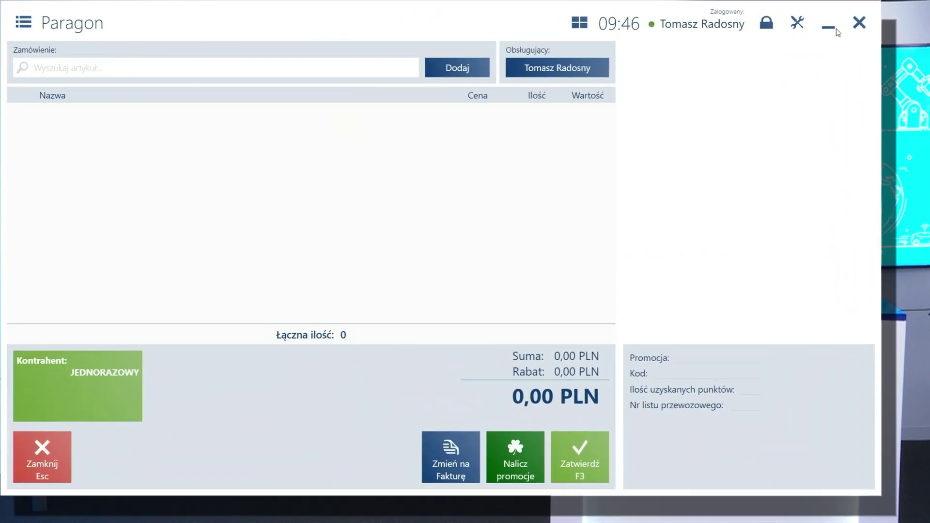
pyautogui.click(636, 25)
pyautogui.hotkey('alt', 'Tab')
pyautogui.hotkey('alt', 'Tab')
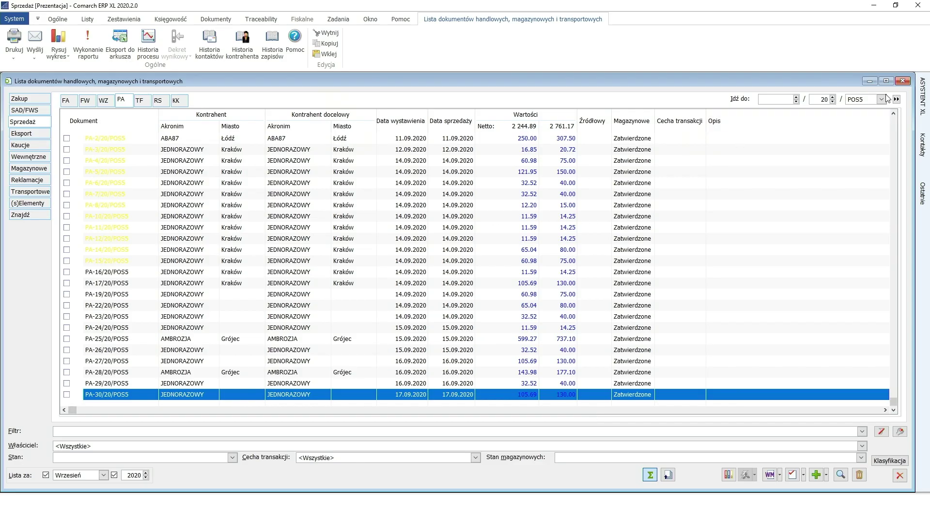
pyautogui.click(903, 82)
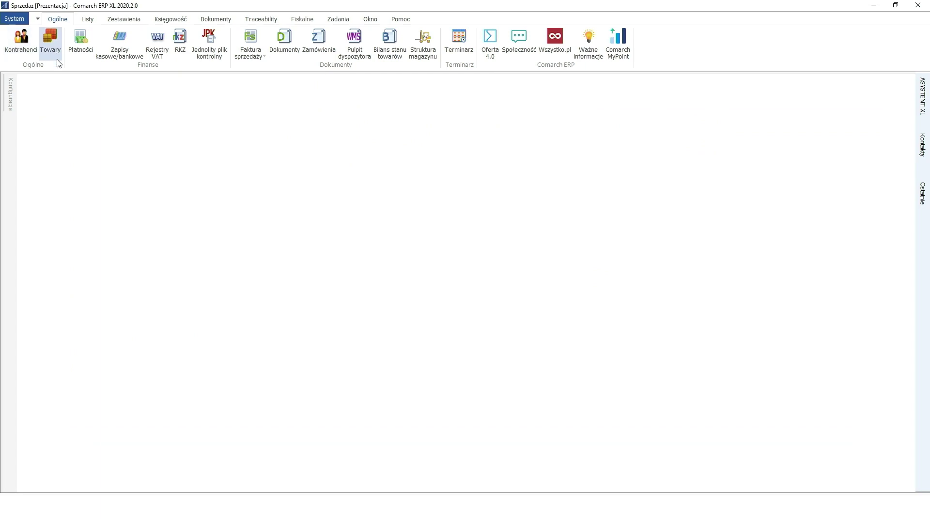
pyautogui.hotkey('ctrl', 't')
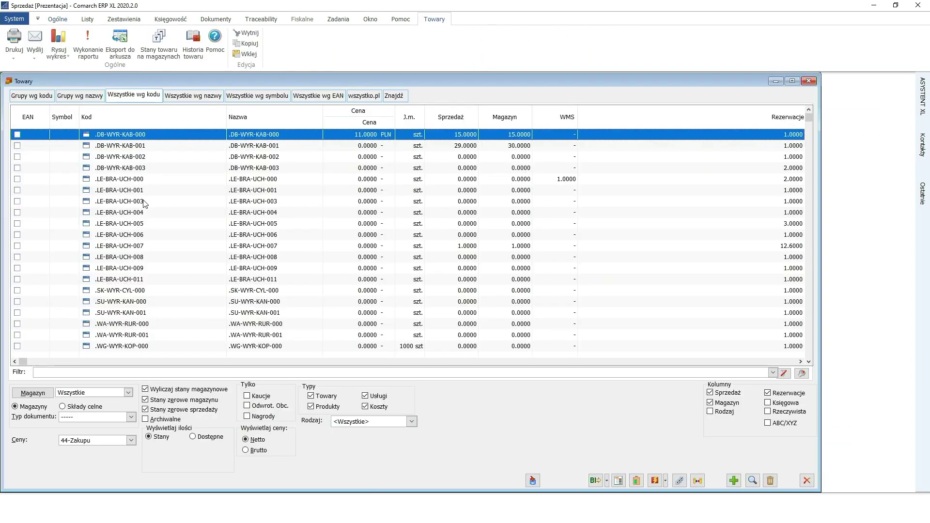
pyautogui.write('OBC')
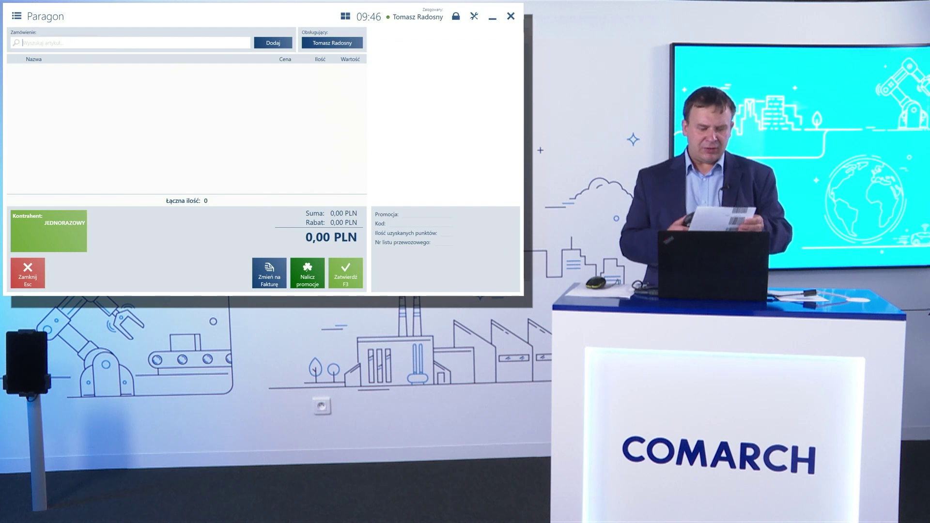
pyautogui.write('2000000049472')
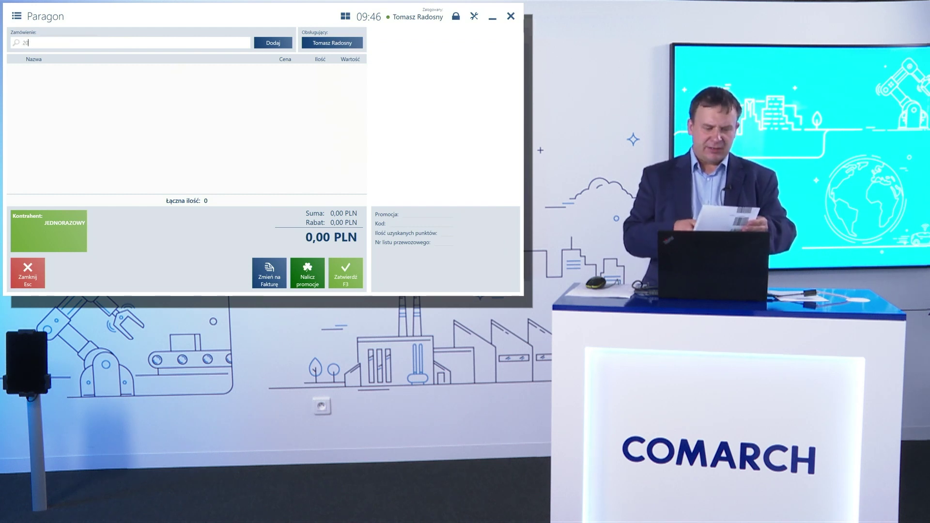
pyautogui.press('Return')
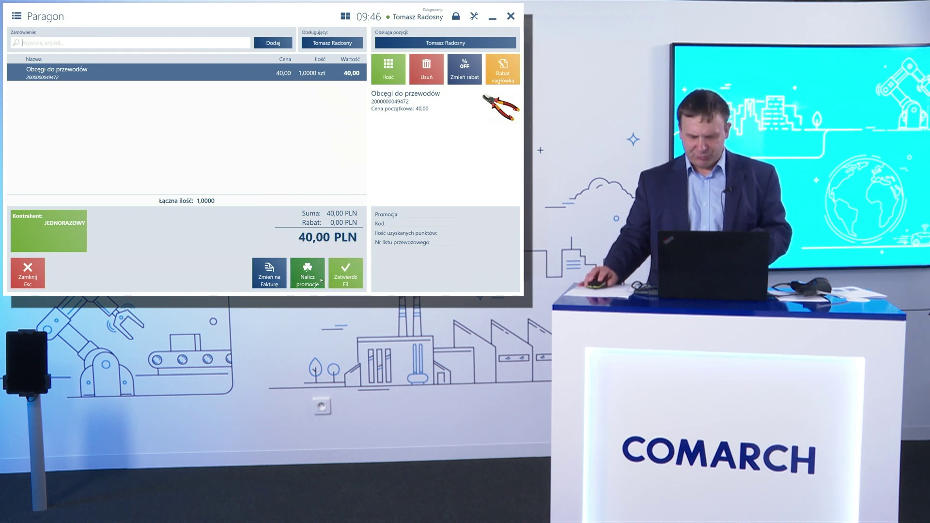
pyautogui.click(335, 279)
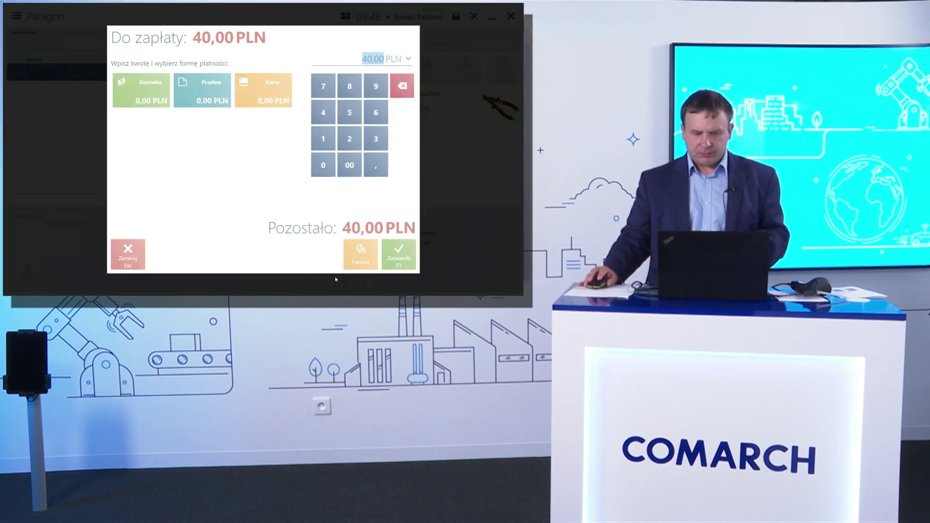
pyautogui.click(148, 109)
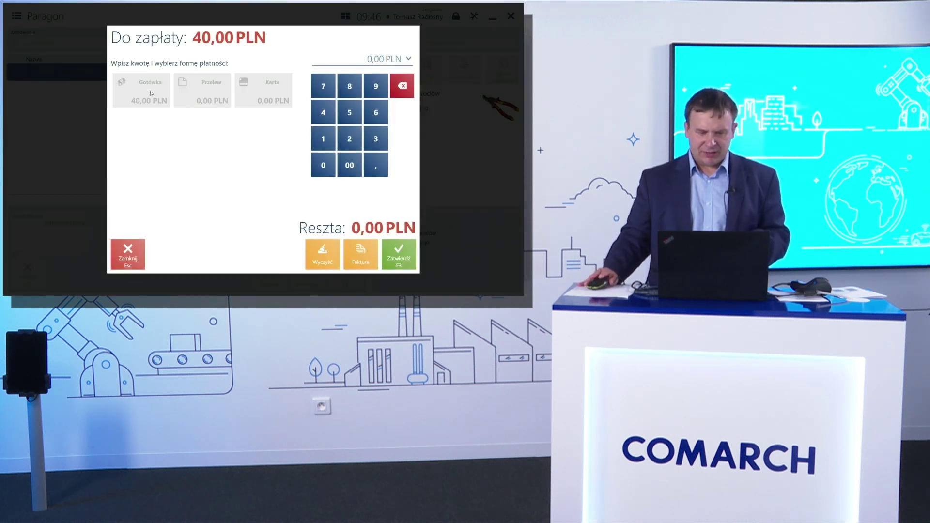
pyautogui.click(393, 257)
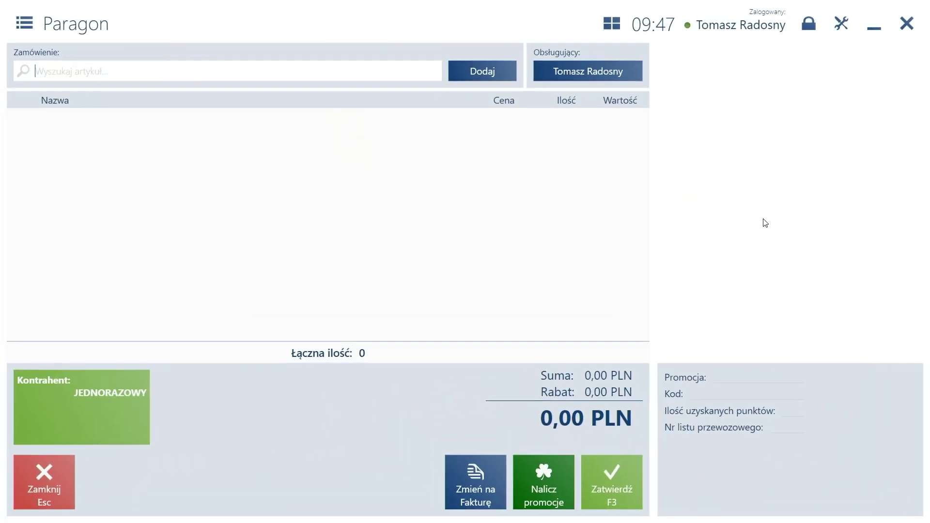
# Step: Switch to Comarch ERP XL and open the internal receipt PW-33/20/TR from the internal (Wewnętrzne) documents to examine its items
pyautogui.click(873, 25)
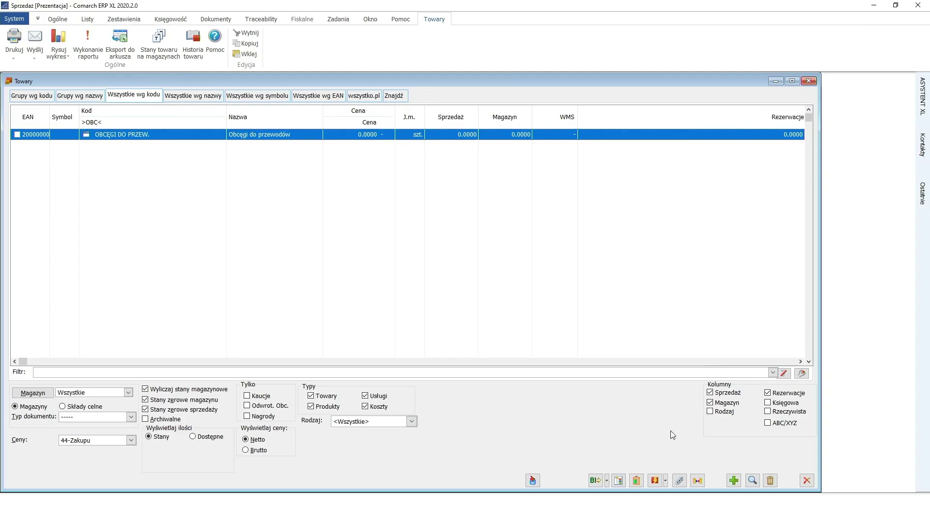
pyautogui.click(210, 21)
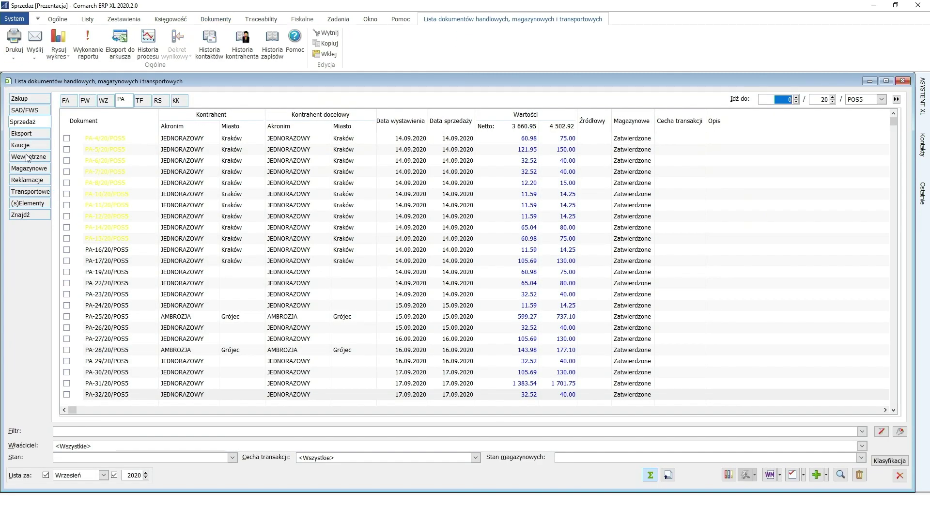
pyautogui.click(29, 157)
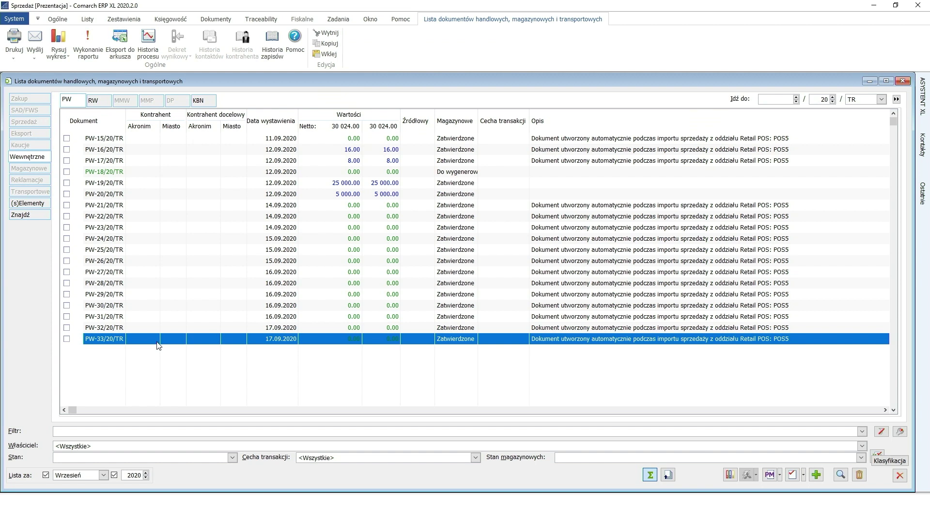
pyautogui.press('Insert')
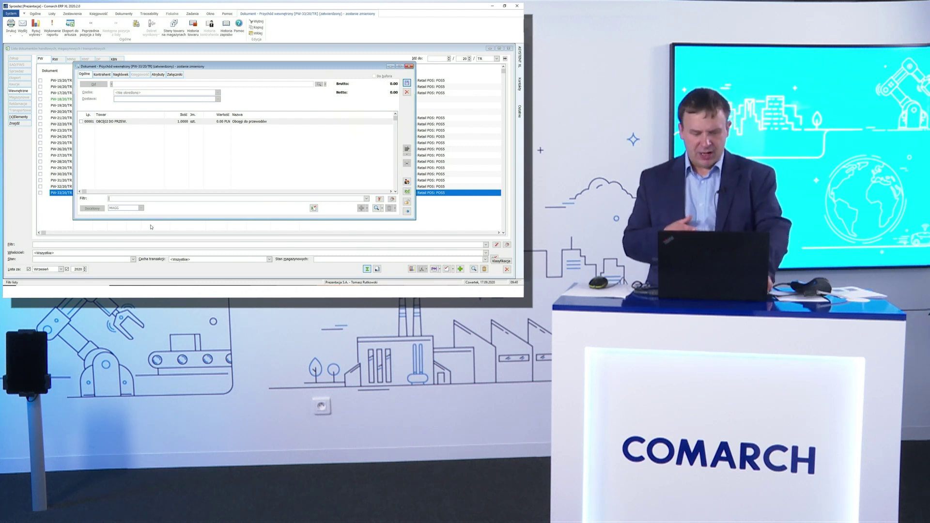
# Step: Return to Comarch Retail POS, leave the empty receipt, and view the workstation summary (Podsumowanie stanowiska) with its day-closing form
pyautogui.hotkey('alt', 'Tab')
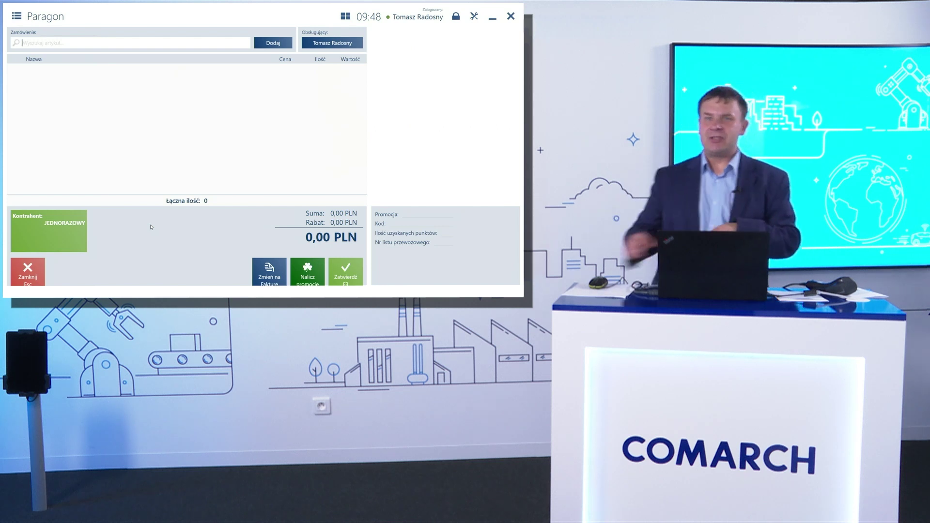
pyautogui.click(25, 280)
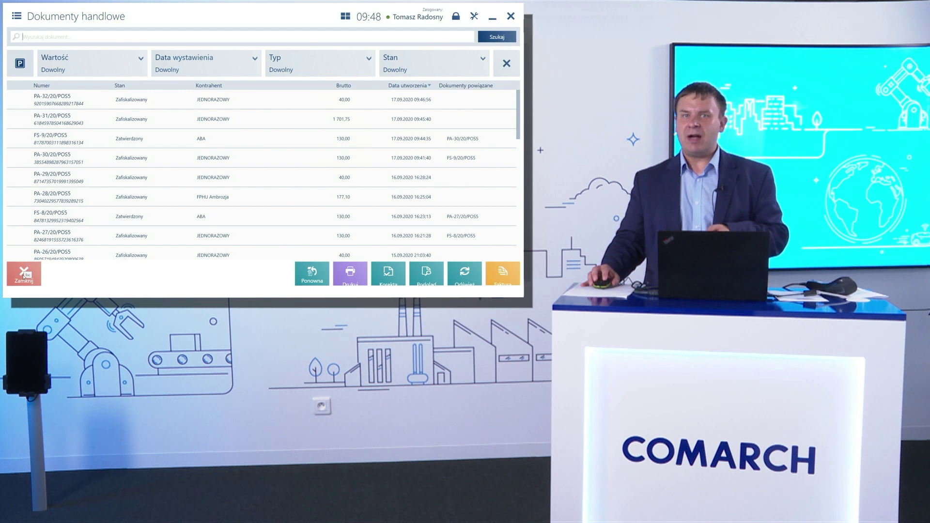
pyautogui.click(28, 281)
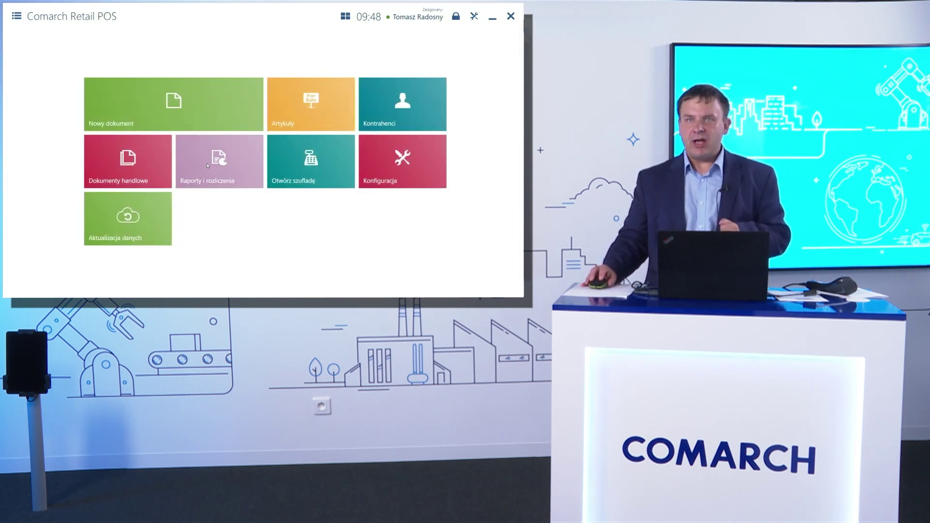
pyautogui.click(193, 176)
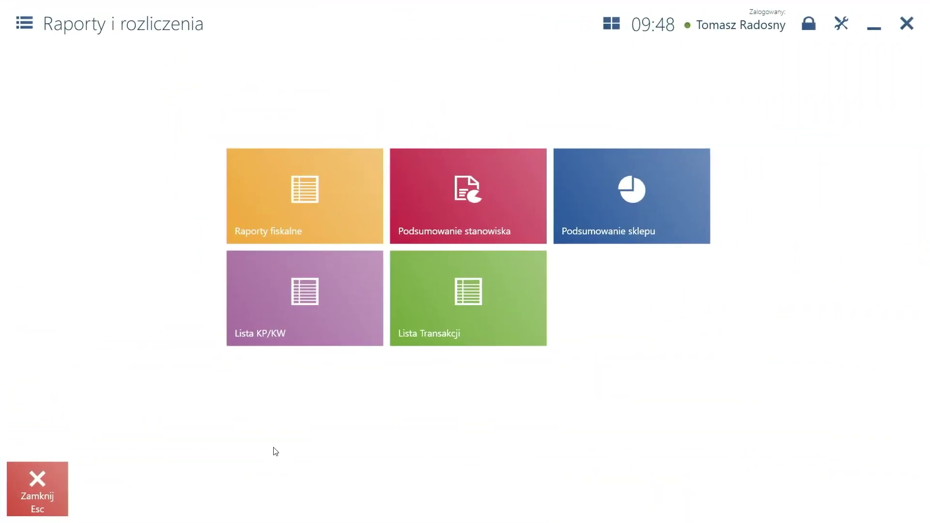
pyautogui.click(446, 218)
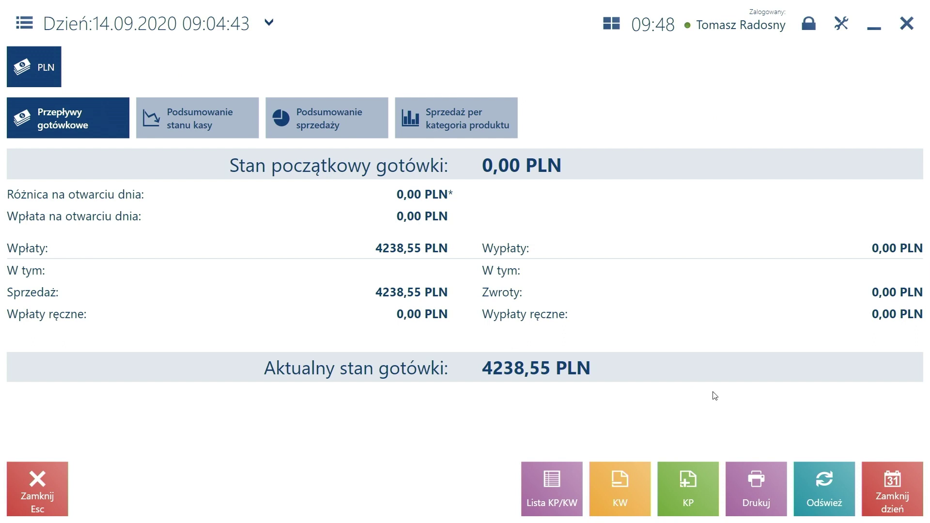
pyautogui.click(910, 487)
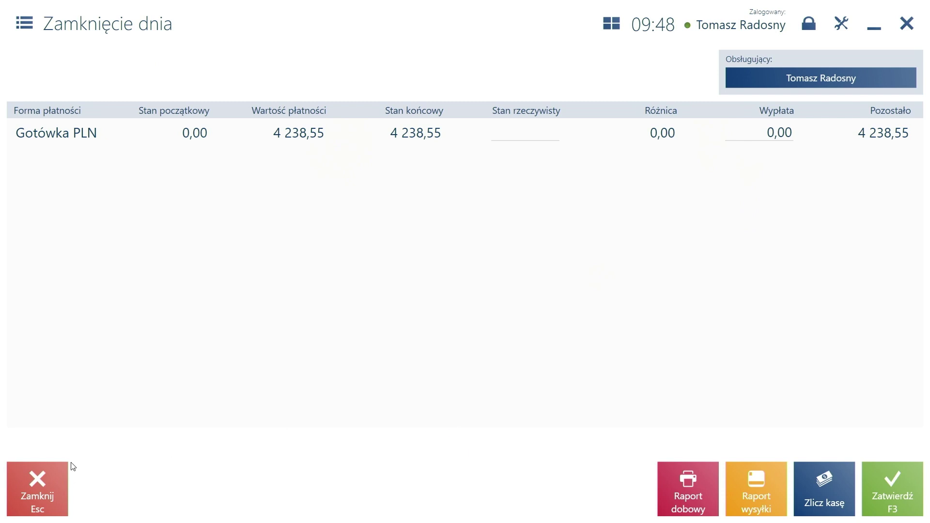
pyautogui.click(31, 491)
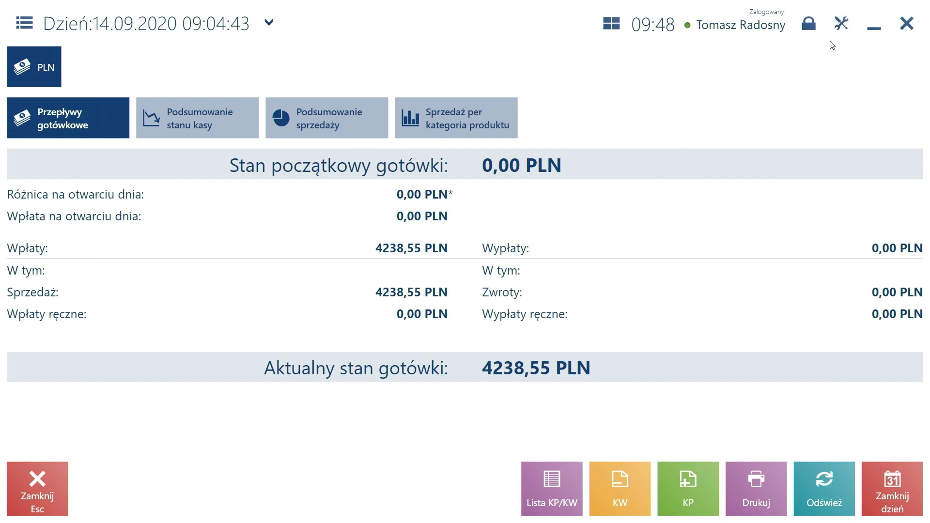
# Step: In the interface configuration, preview the light blue #00BFFF and orange #FF4500 theme colours, and set the theme colour to dark blue #00008B
pyautogui.click(844, 30)
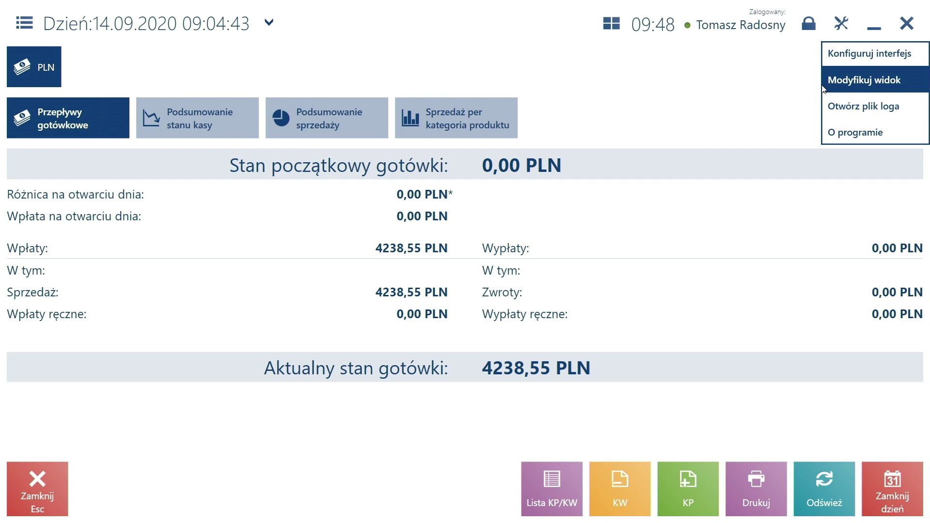
pyautogui.click(857, 60)
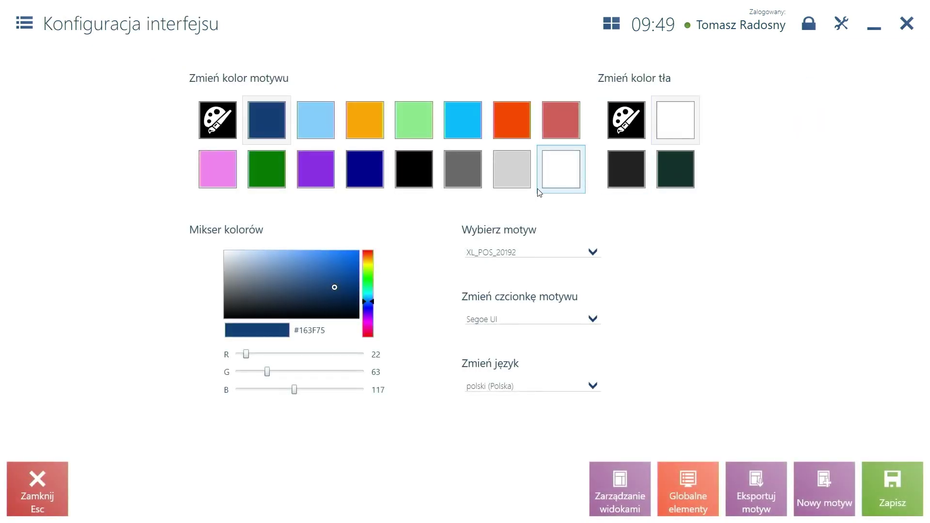
pyautogui.click(474, 124)
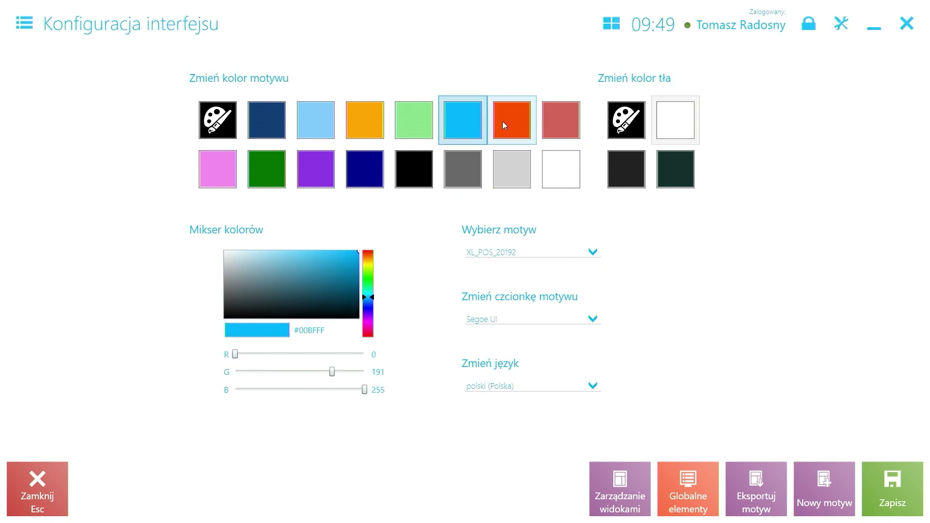
pyautogui.click(527, 125)
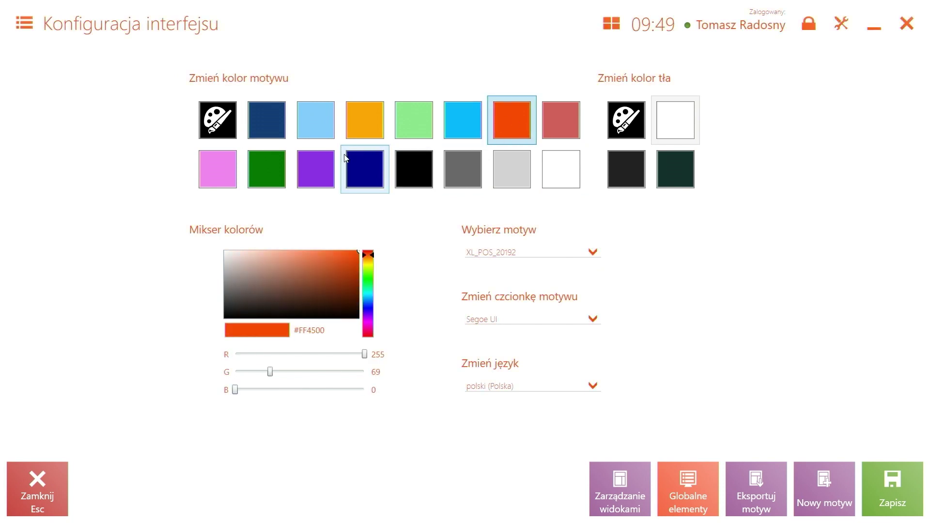
pyautogui.click(375, 165)
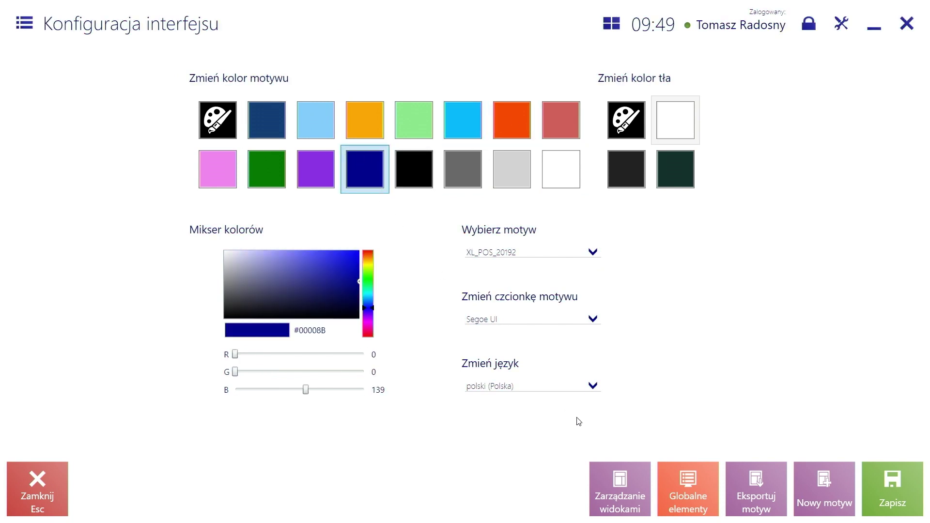
# Step: Load the main menu (Menu główne) in view management and inspect the properties of the Raporty i rozliczenia and Konfiguracja tiles
pyautogui.click(635, 493)
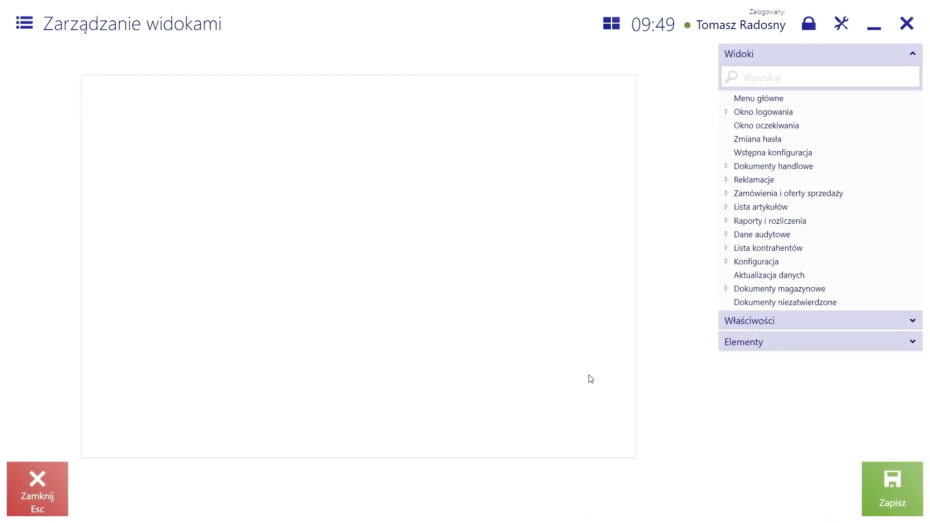
pyautogui.click(763, 111)
pyautogui.click(762, 100)
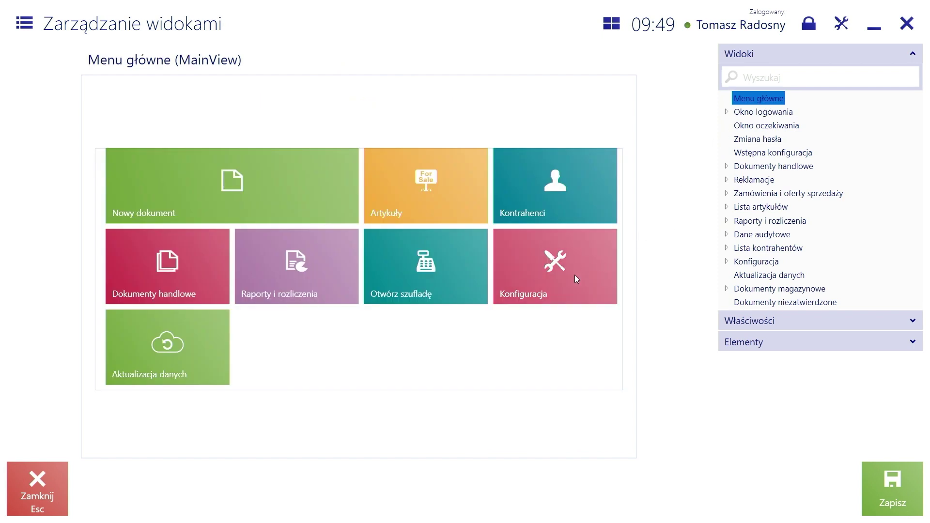
pyautogui.click(321, 275)
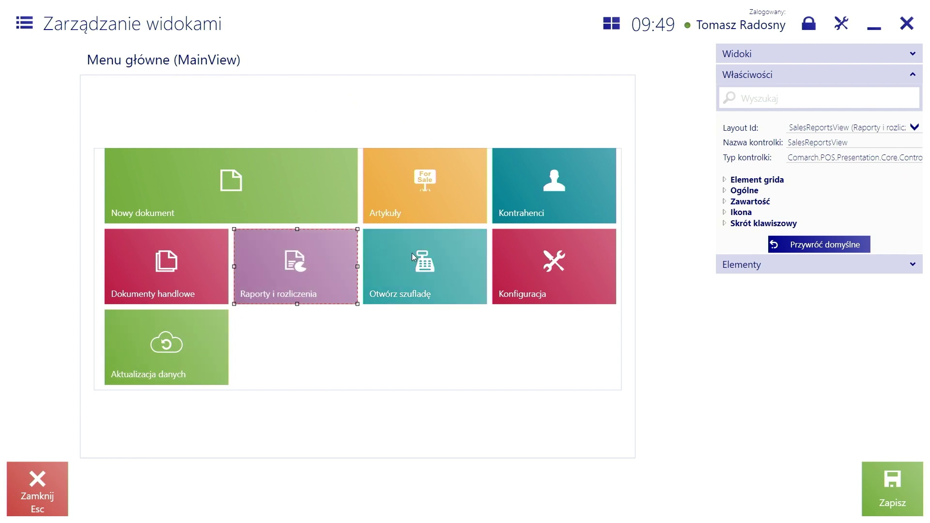
pyautogui.click(520, 275)
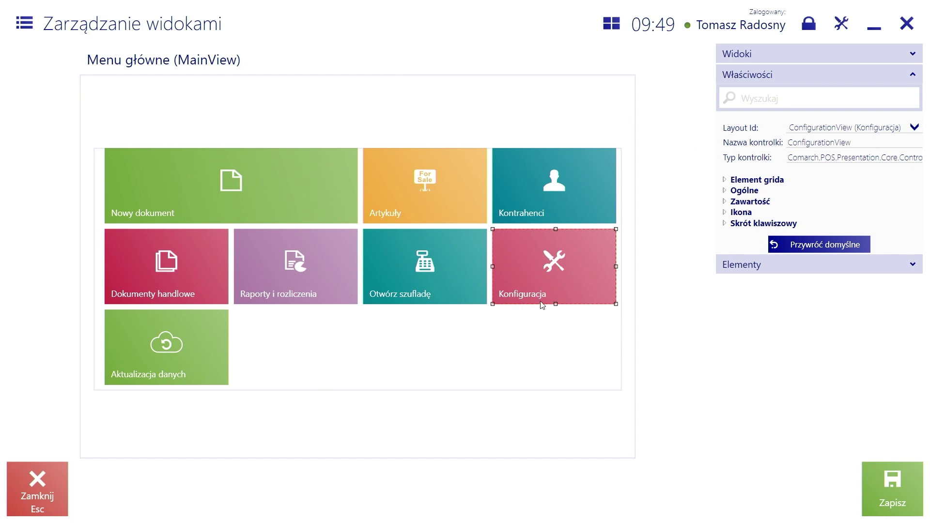
pyautogui.press('alt')
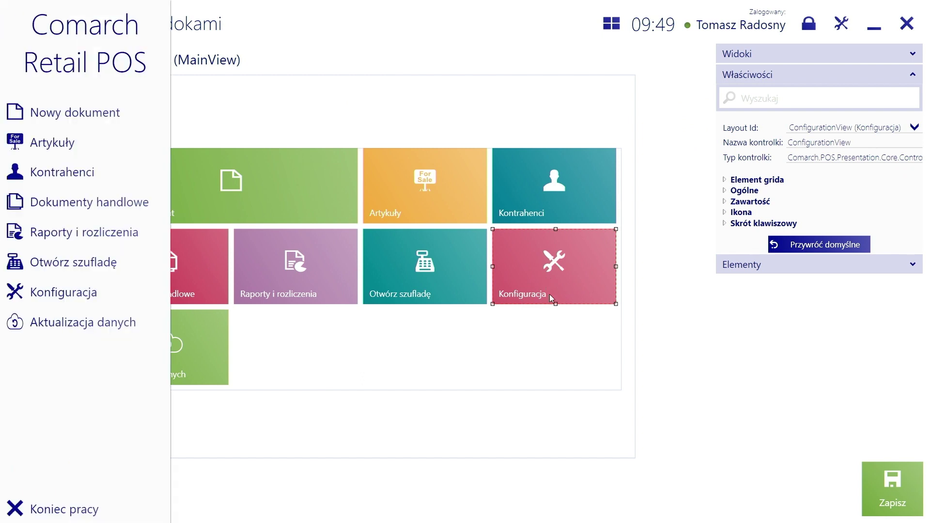
# Step: Widen the Aktualizacja danych tile in the main menu layout to match the width of the Nowy dokument tile
pyautogui.click(544, 338)
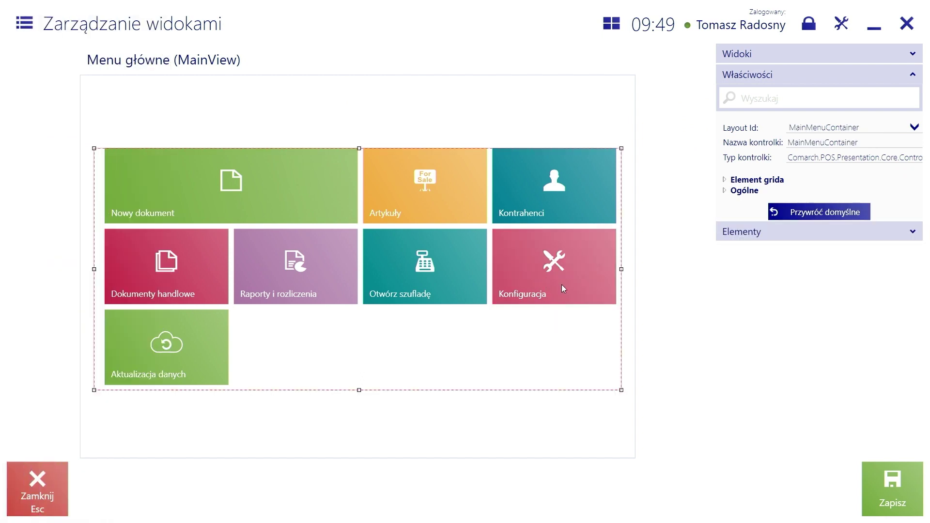
pyautogui.click(206, 332)
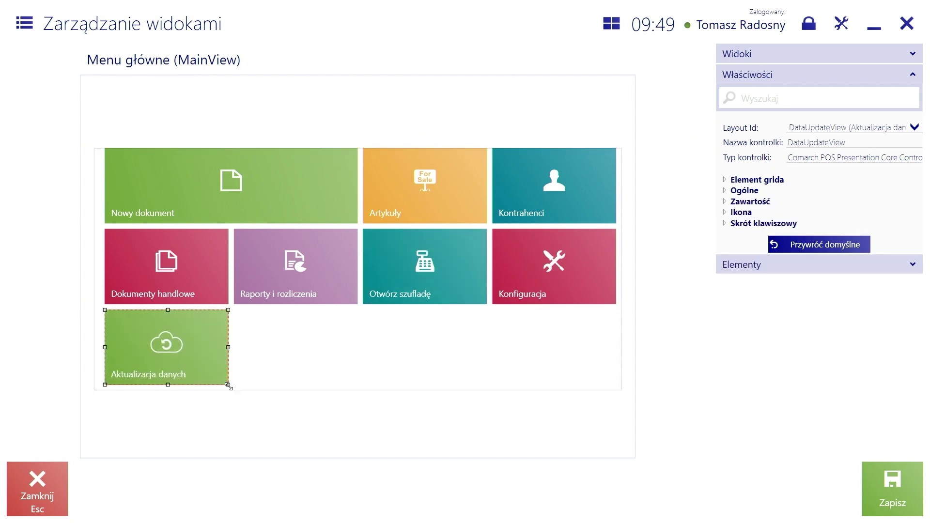
pyautogui.moveTo(228, 386); pyautogui.dragTo(359, 386)
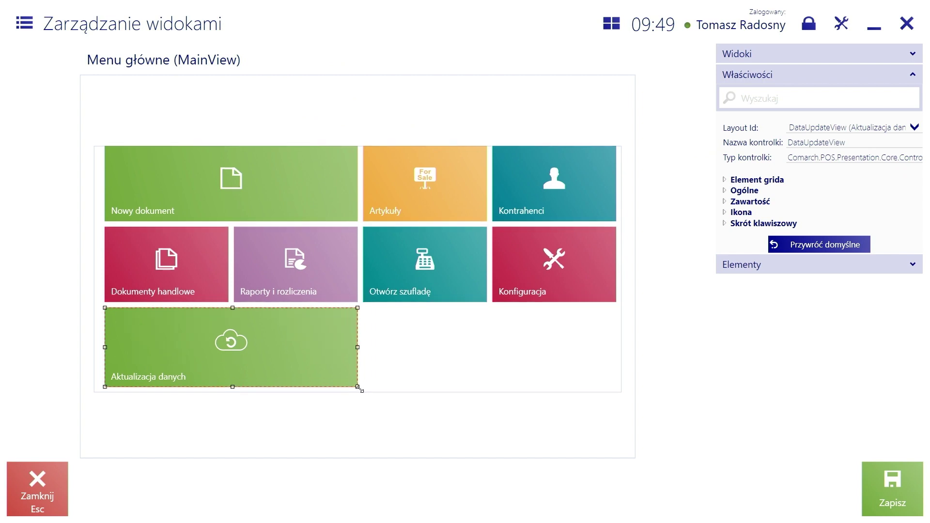
pyautogui.click(451, 374)
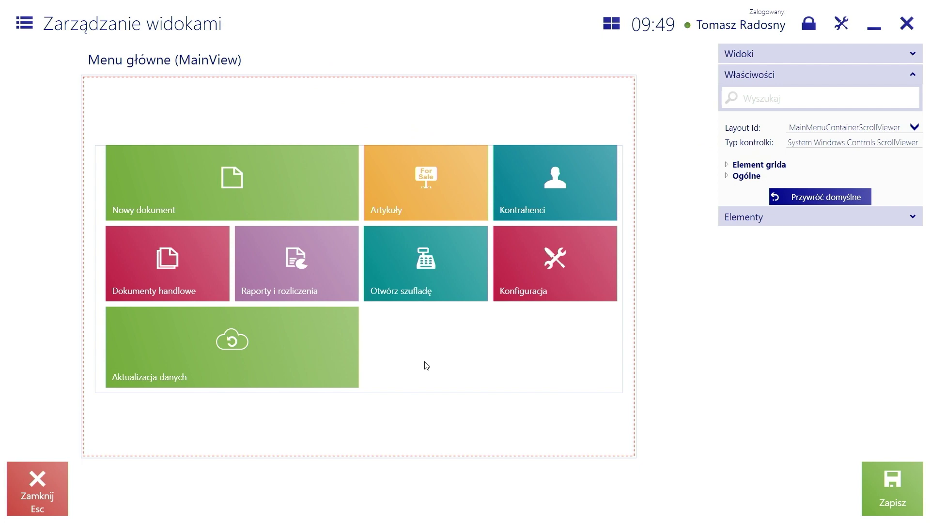
pyautogui.hotkey('alt', 'Tab')
pyautogui.hotkey('alt', 'Tab')
pyautogui.press('Right')
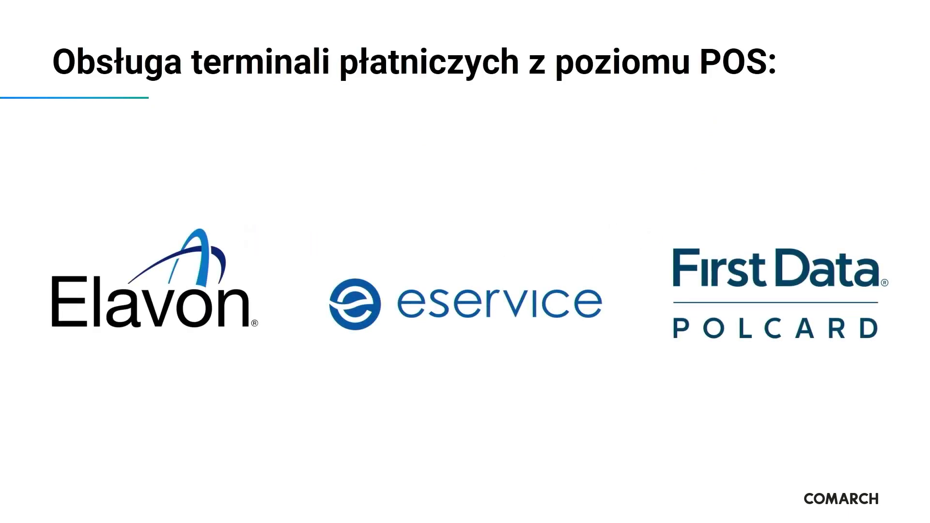
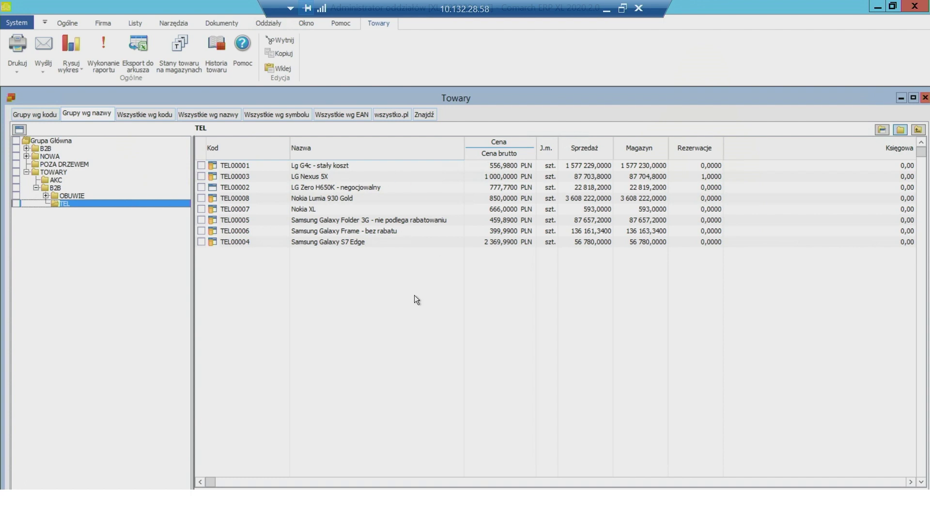
# Step: Switch to the Comarch e-Sale panel and open the Allegro section of the e-Sale settings (Ustawienia e-Sale)
pyautogui.click(607, 9)
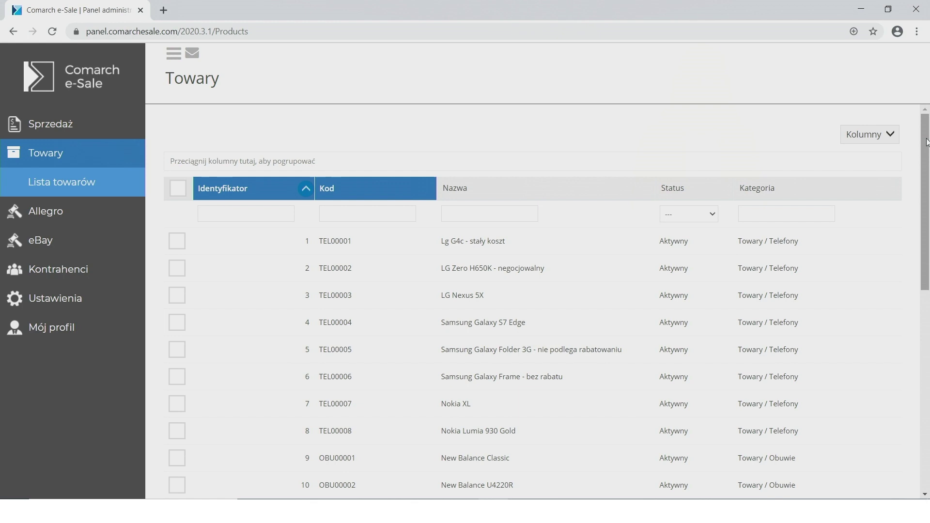
pyautogui.moveTo(927, 142)
pyautogui.mouseDown()
pyautogui.moveTo(927, 234)
pyautogui.moveTo(926, 139)
pyautogui.mouseUp()
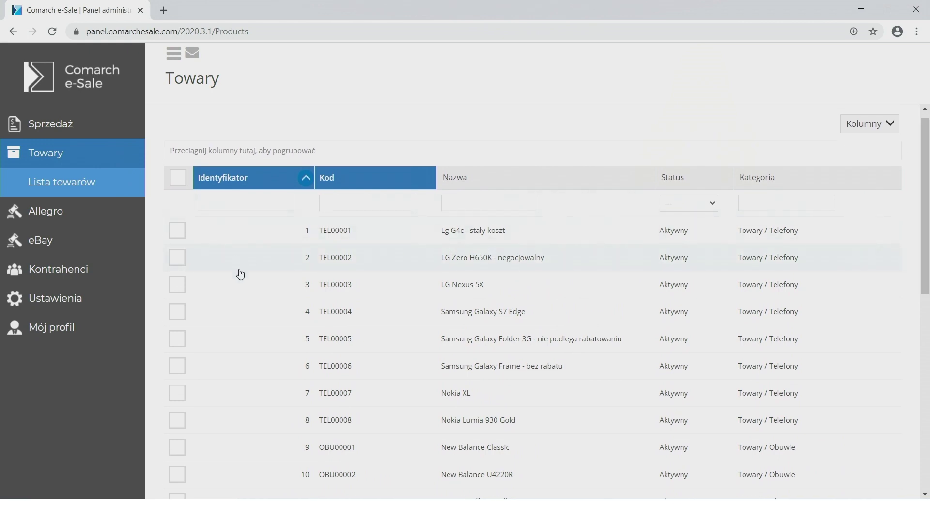
pyautogui.click(77, 300)
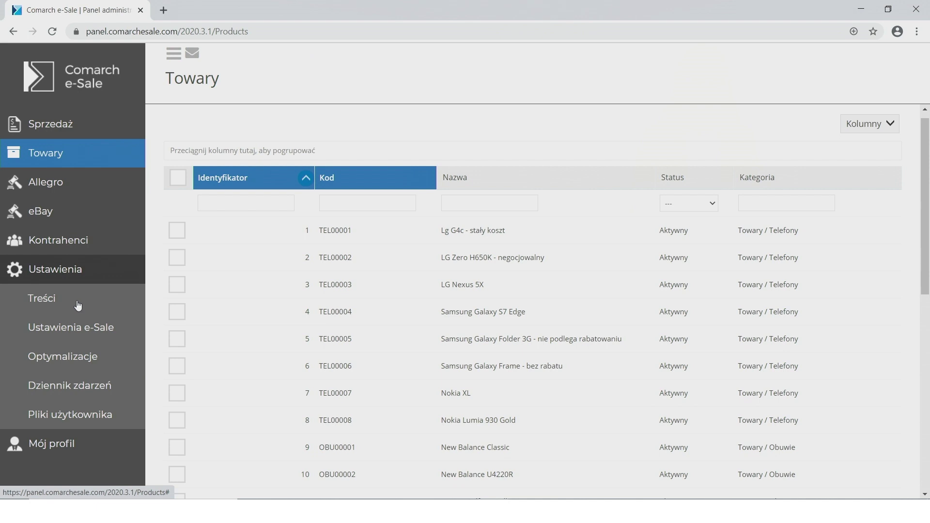
pyautogui.click(75, 332)
pyautogui.click(212, 161)
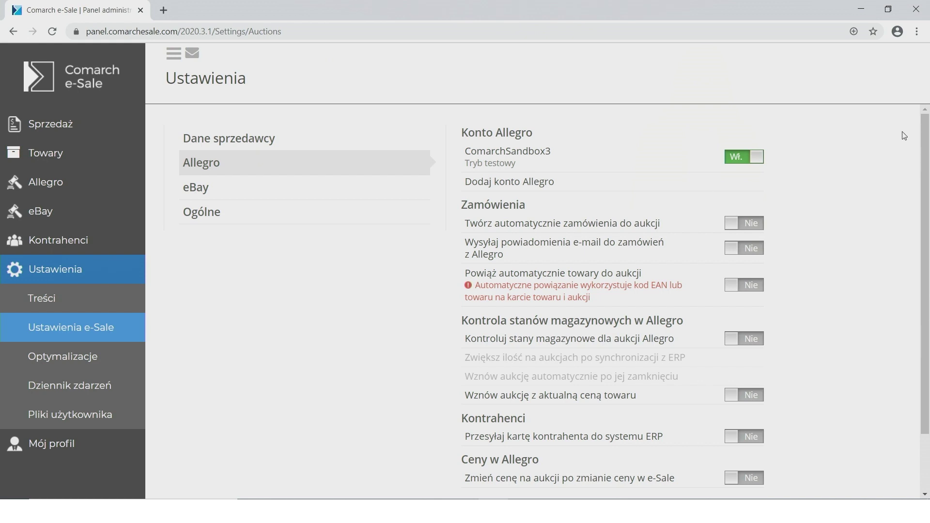
pyautogui.scroll(-1, 927, 141)
pyautogui.scroll(1, 927, 141)
# Step: Open the Allegro login form for adding a test-mode account, dismiss its consent notice, and return to the Allegro settings
pyautogui.click(532, 188)
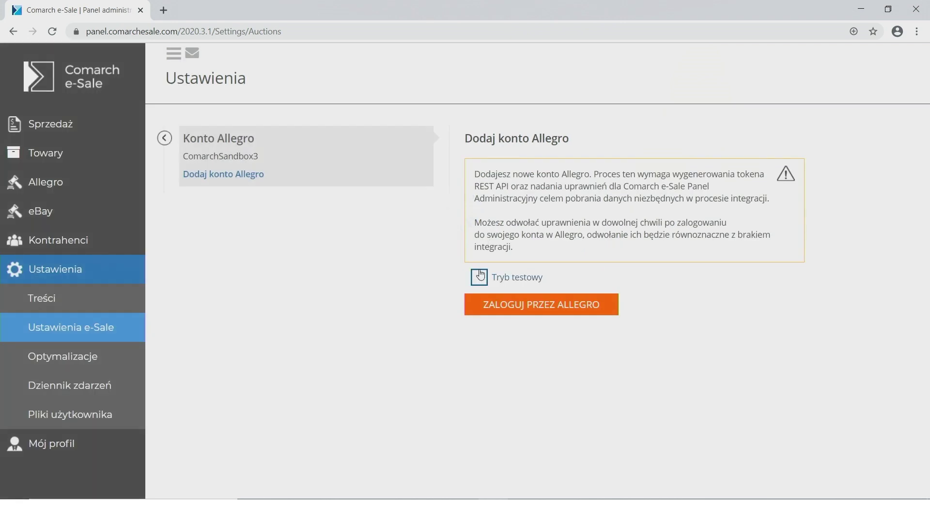
pyautogui.click(515, 310)
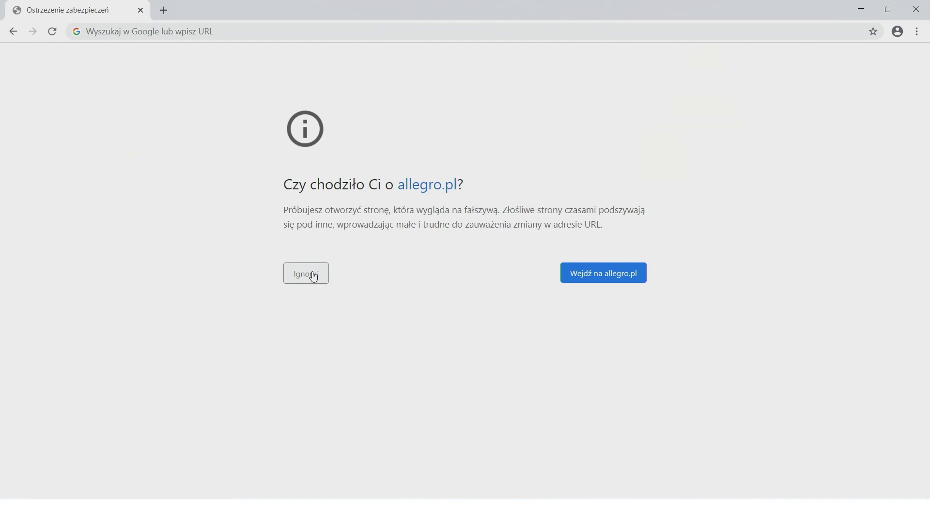
pyautogui.click(314, 276)
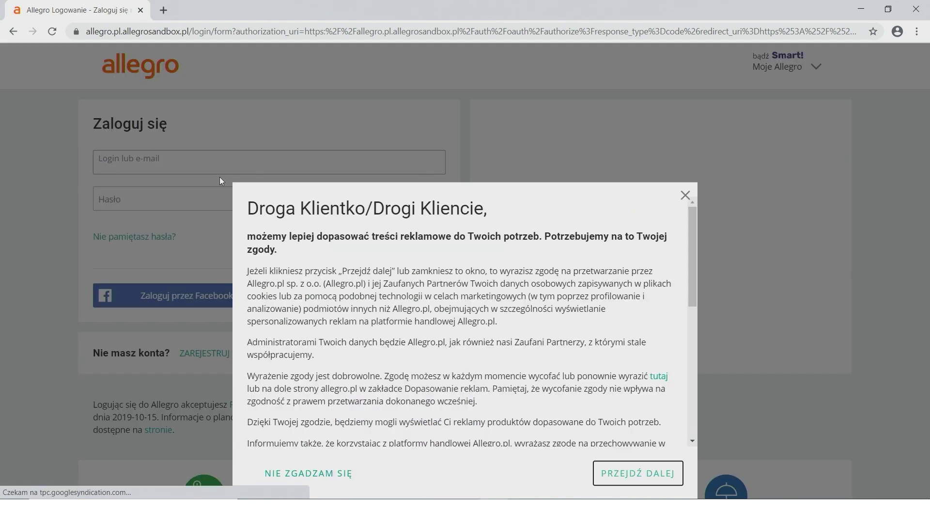
pyautogui.click(685, 196)
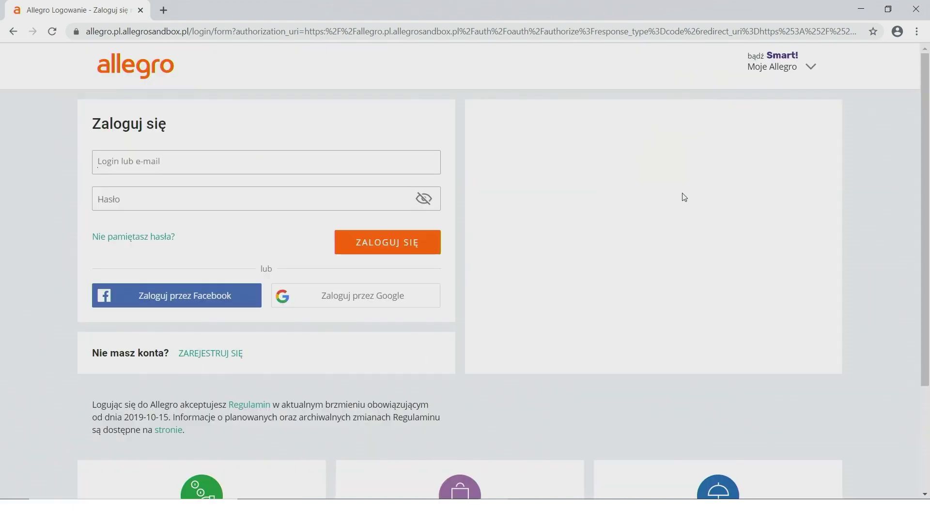
pyautogui.click(13, 32)
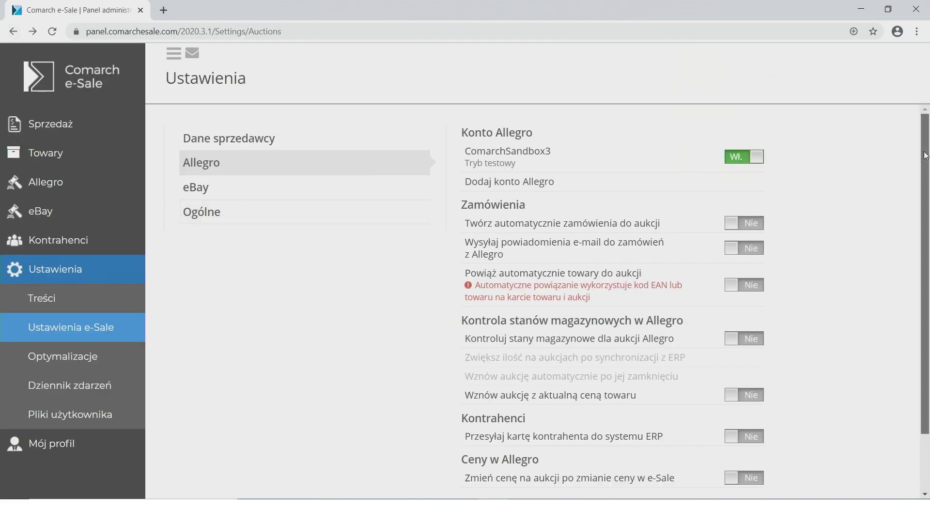
# Step: Enable automatic order creation for auctions and automatic linking of products to auctions in the Allegro settings
pyautogui.moveTo(927, 161); pyautogui.dragTo(927, 202)
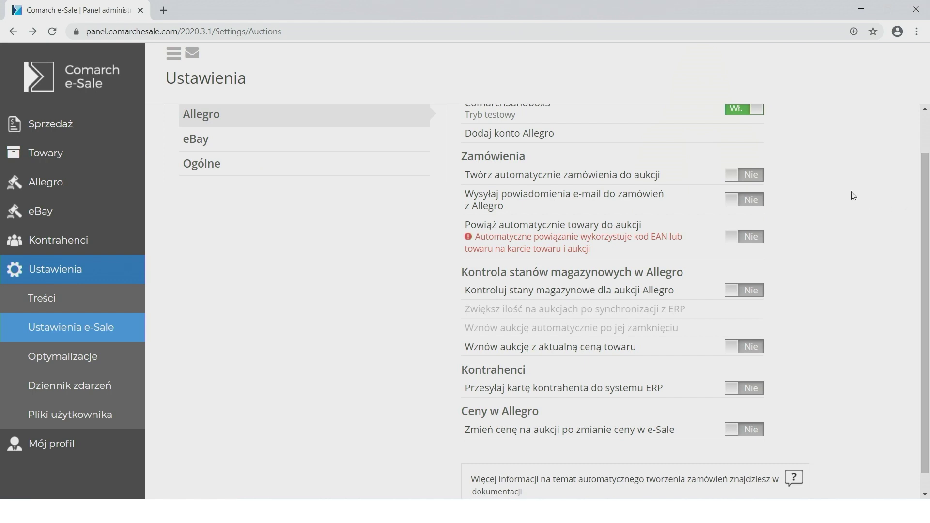
pyautogui.click(748, 177)
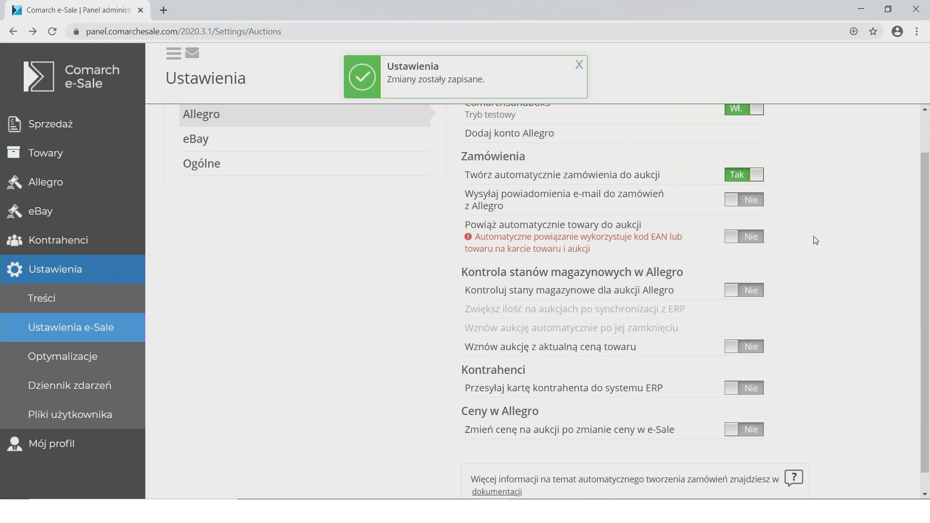
pyautogui.click(750, 244)
# Step: Enable resuming auctions with the current product price and stock level control for Allegro auctions
pyautogui.click(749, 353)
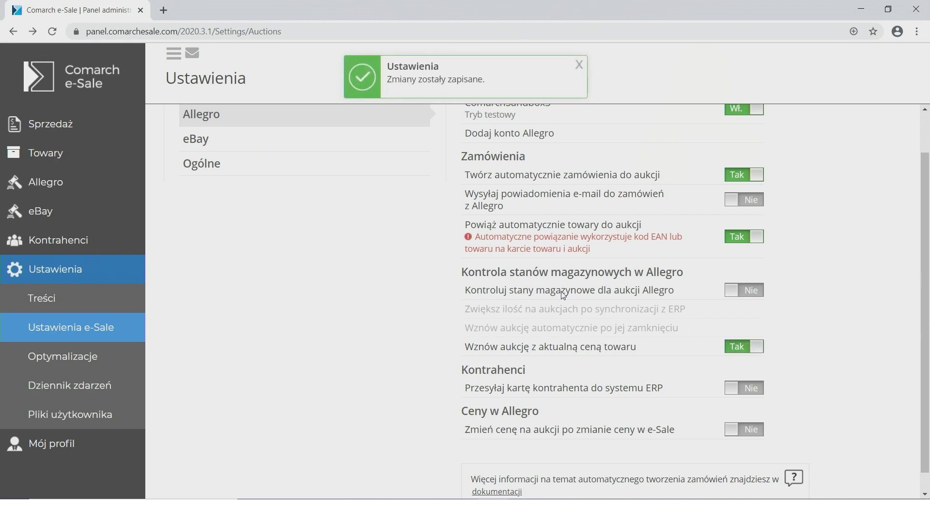
pyautogui.click(759, 290)
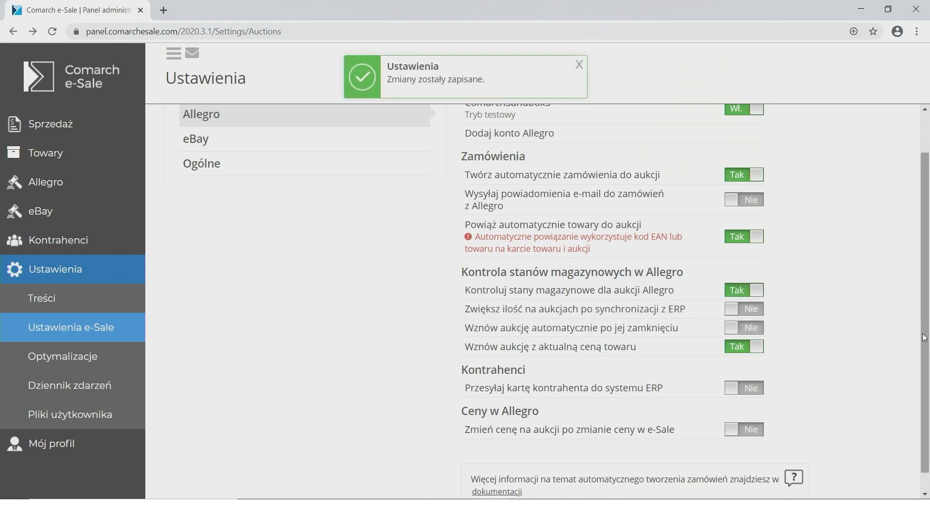
pyautogui.scroll(1, 927, 310)
pyautogui.scroll(1, 927, 305)
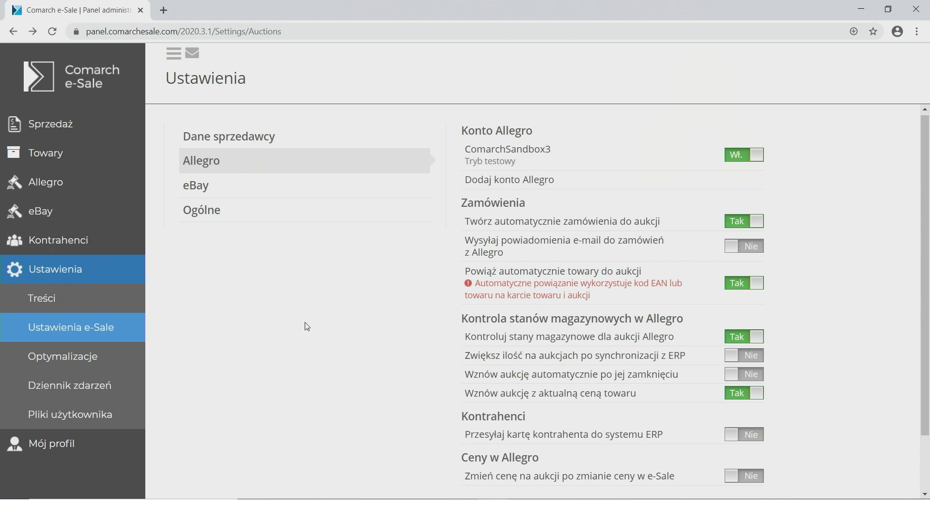
# Step: Open the Allegro auctions list (Aukcje) and look through its offers down to those not linked to products
pyautogui.click(80, 189)
pyautogui.click(70, 214)
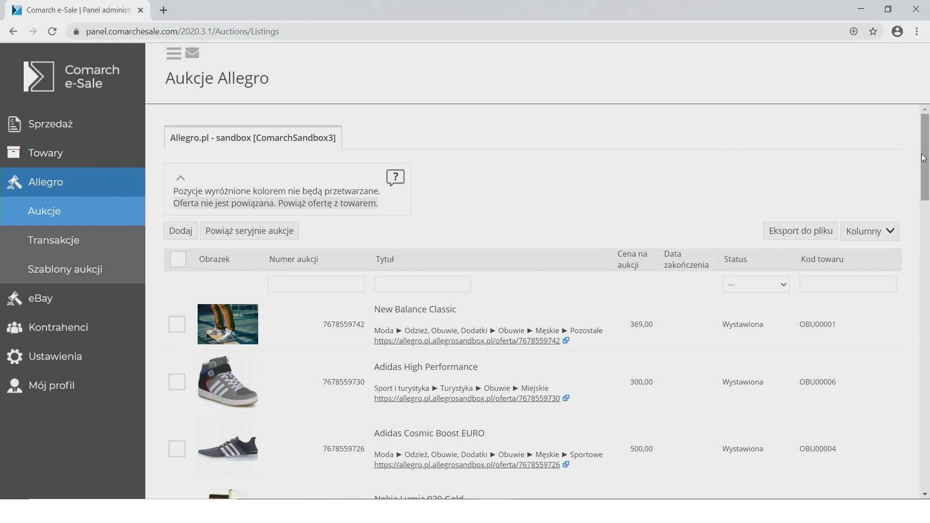
pyautogui.moveTo(924, 158); pyautogui.dragTo(925, 160)
pyautogui.scroll(-2, 925, 160)
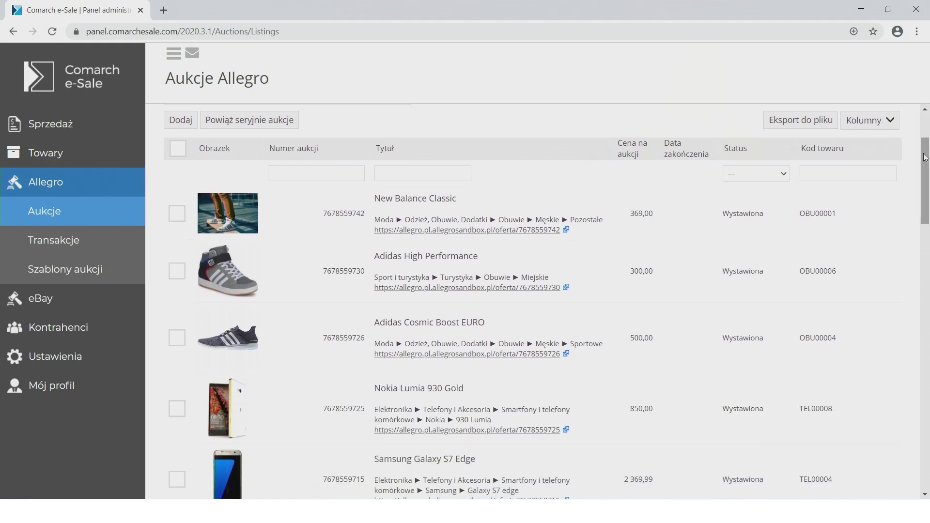
pyautogui.moveTo(925, 157); pyautogui.dragTo(926, 283)
pyautogui.scroll(-5, 925, 218)
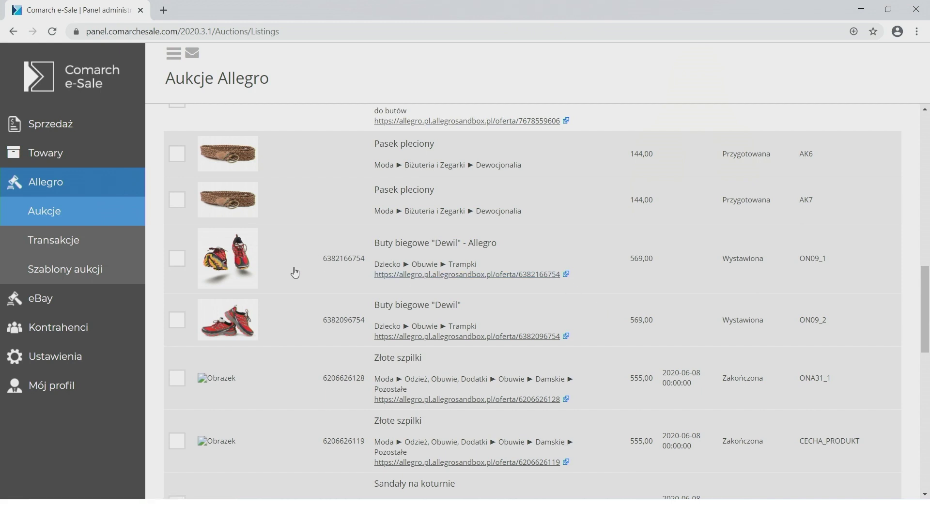
# Step: Link the auction Buty biegowe "Dewil" - Allegro to the product Adidas Separate, OBU00005
pyautogui.click(177, 260)
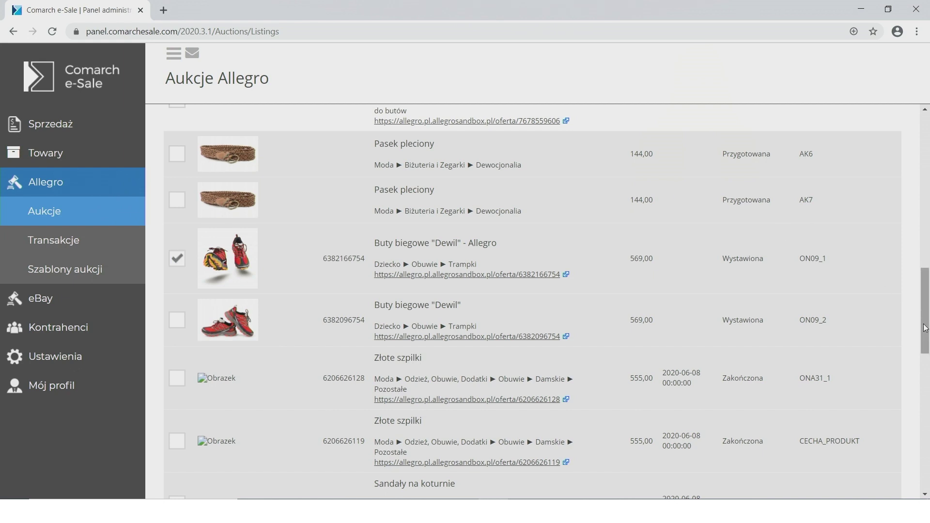
pyautogui.moveTo(926, 328); pyautogui.dragTo(926, 193)
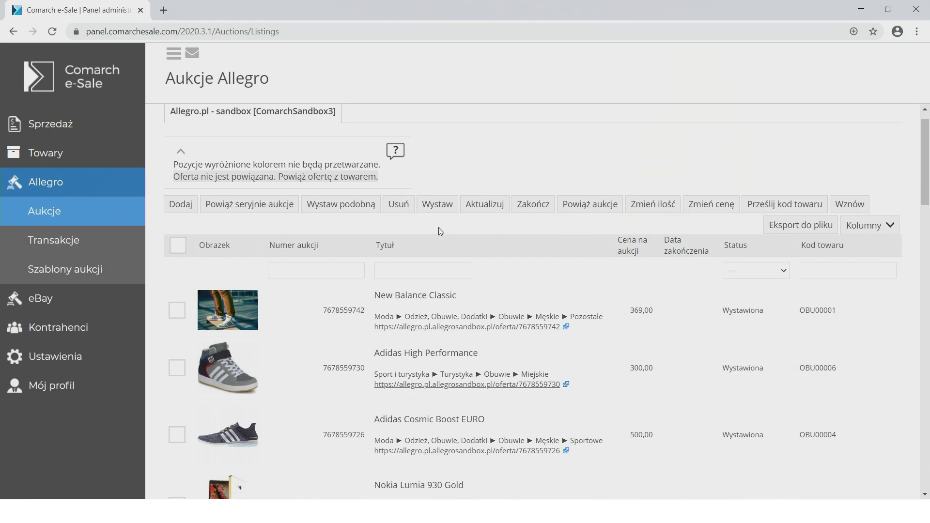
pyautogui.click(588, 204)
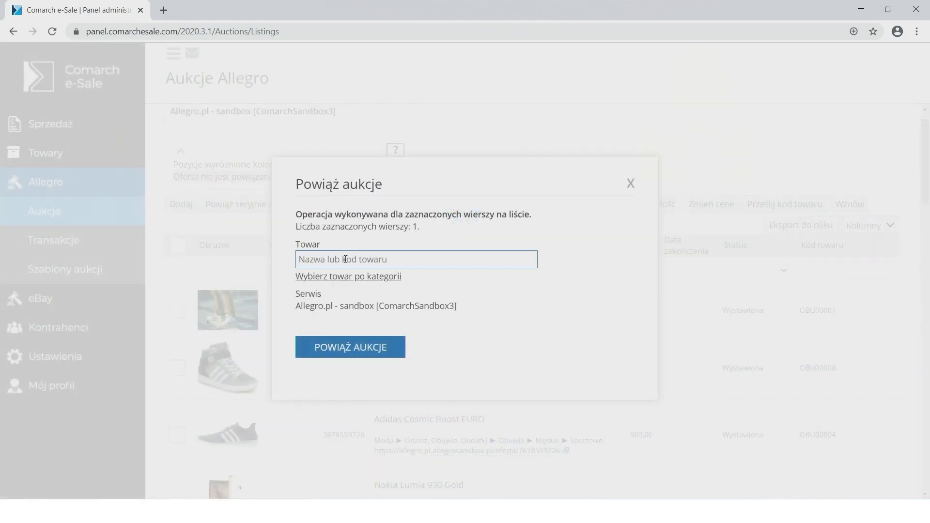
pyautogui.write('OBU000')
pyautogui.click(457, 349)
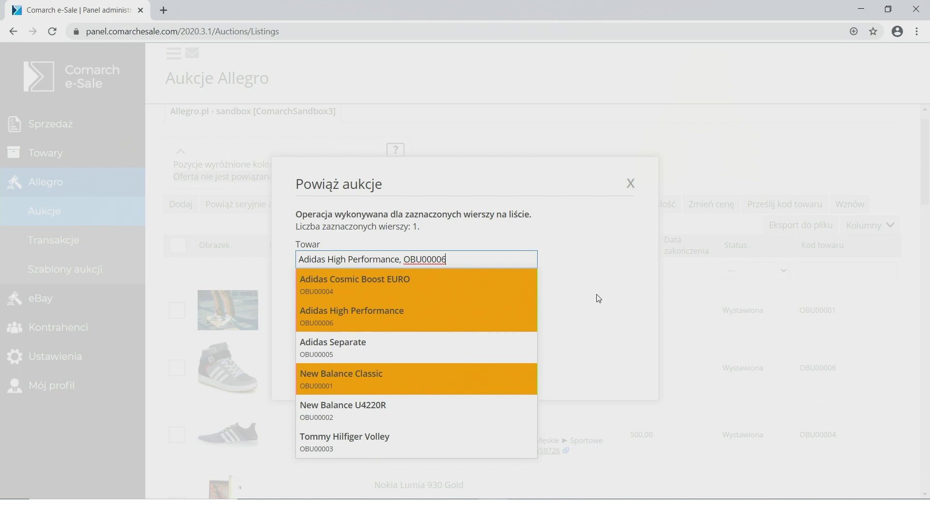
pyautogui.click(520, 350)
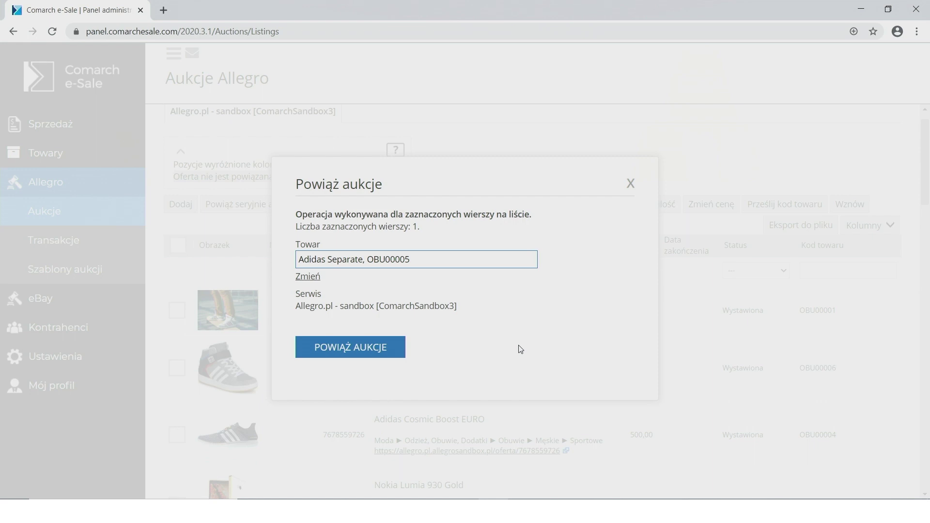
pyautogui.click(395, 349)
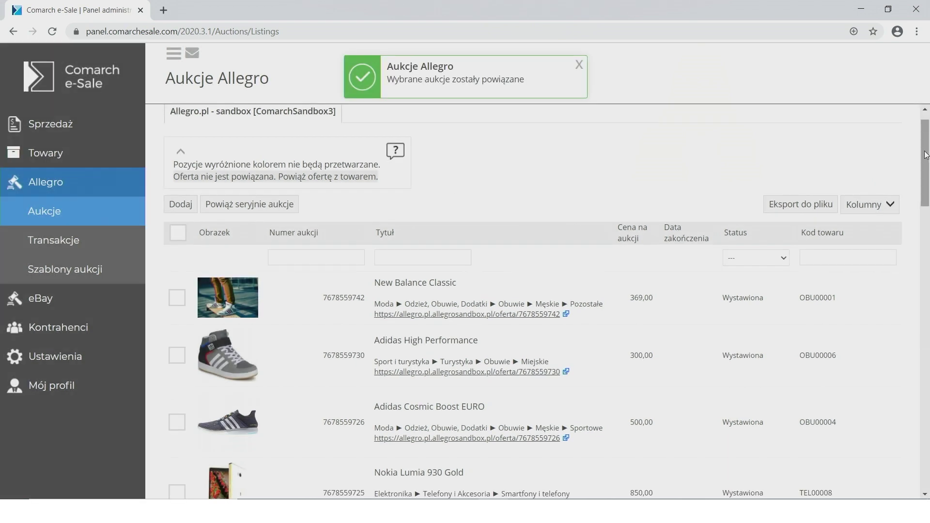
# Step: Check the product code assigned to the Buty biegowe "Dewil" - Allegro auction in the auctions list
pyautogui.rightClick(926, 189)
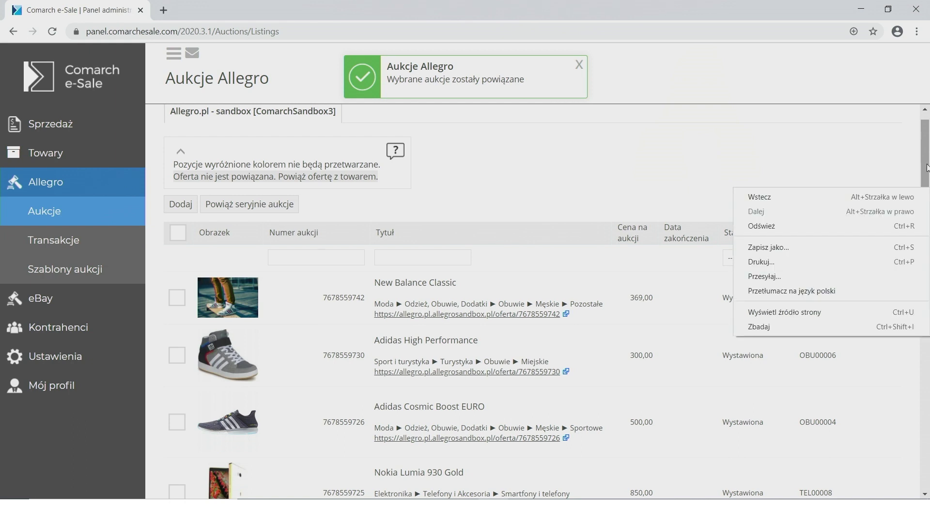
pyautogui.click(927, 168)
pyautogui.moveTo(927, 167); pyautogui.dragTo(927, 260)
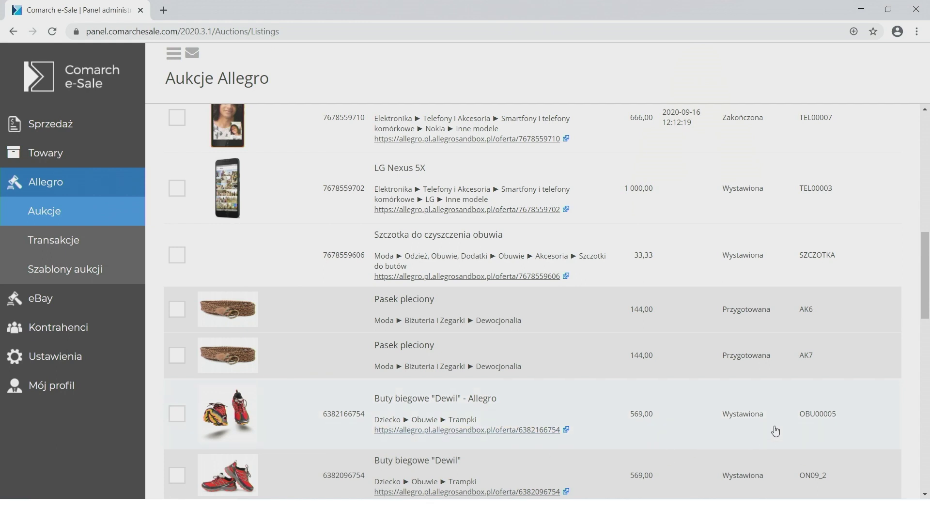
pyautogui.moveTo(928, 310); pyautogui.dragTo(925, 192)
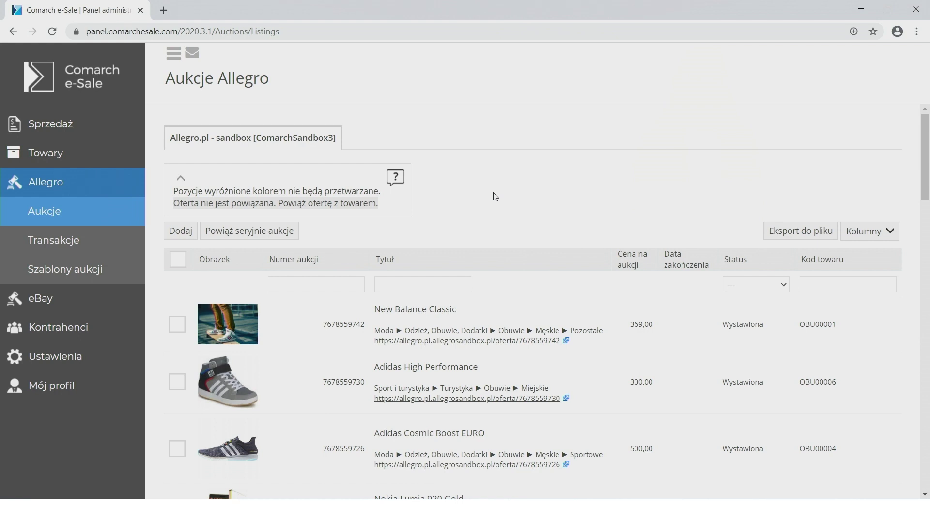
# Step: Review the pending and completed (Zrealizowano) Allegro transactions, and open the sales orders list (Zamówienia)
pyautogui.click(115, 247)
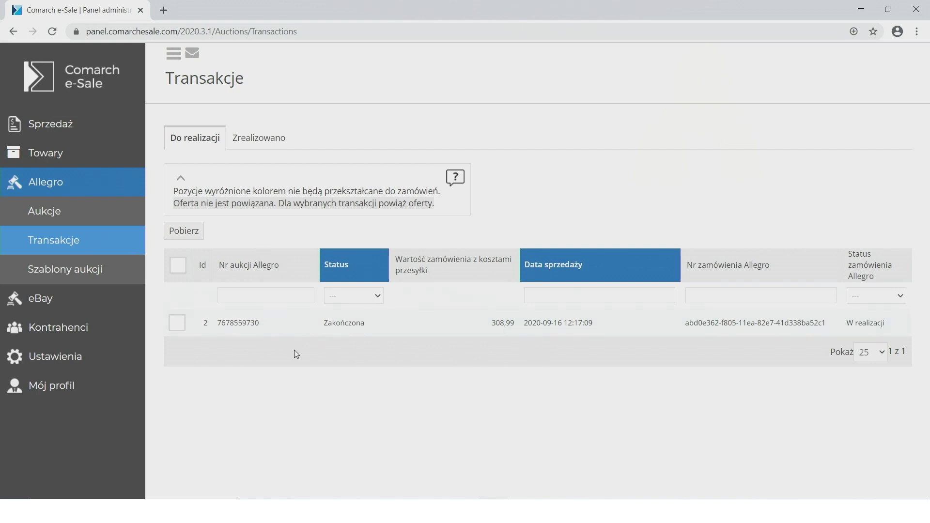
pyautogui.click(283, 147)
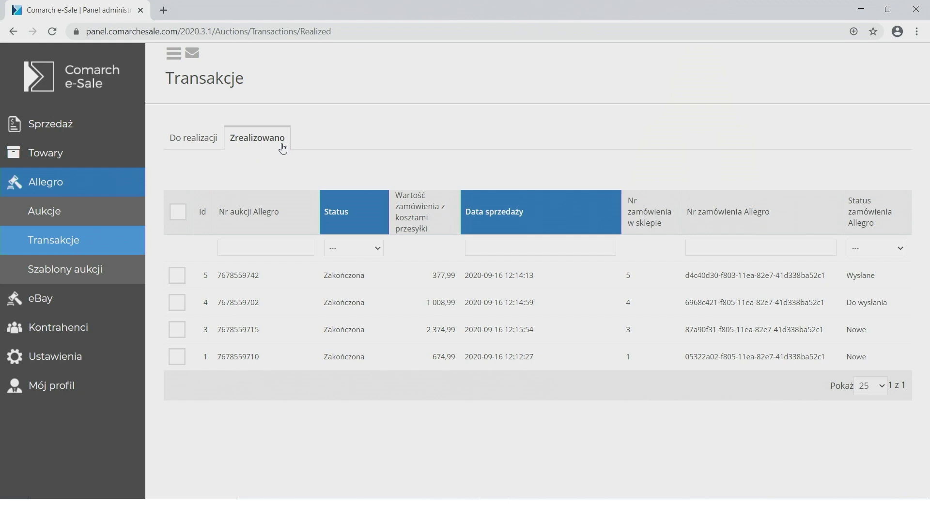
pyautogui.click(68, 128)
pyautogui.click(70, 156)
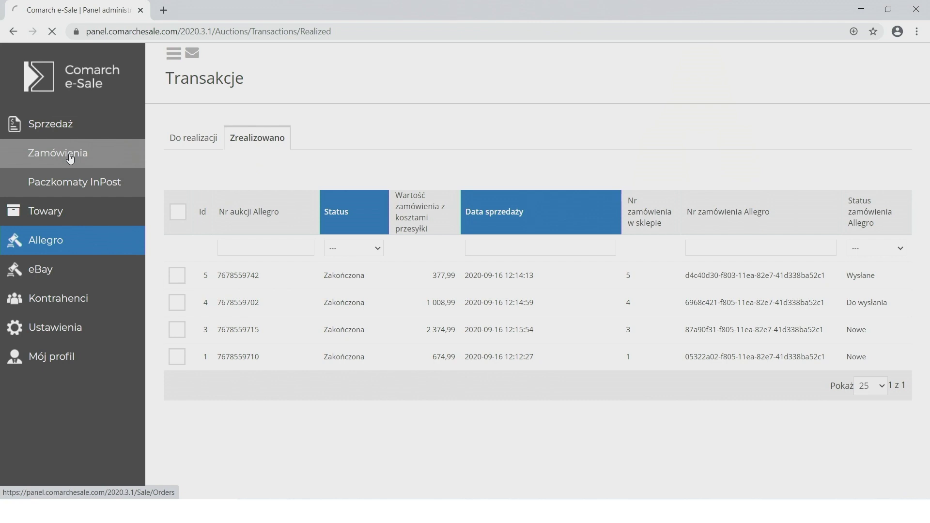
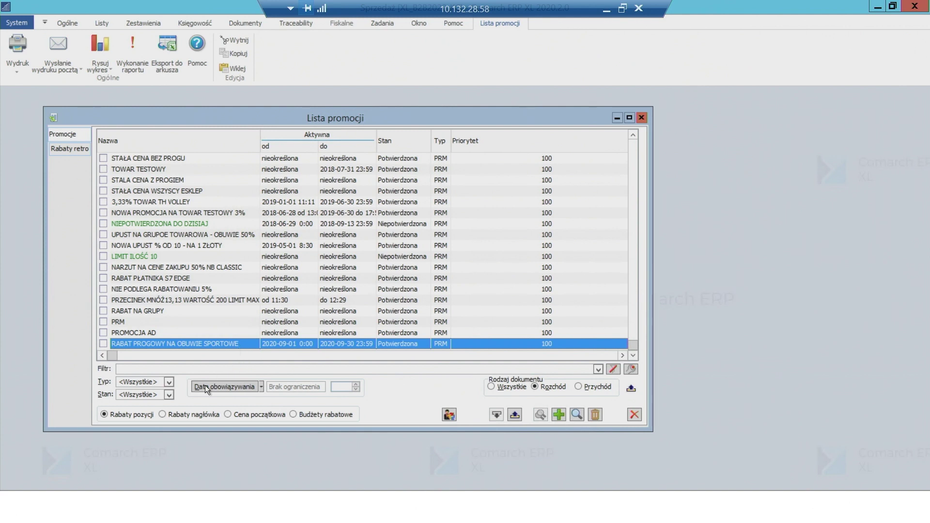
# Step: List the header discounts (Rabaty nagłówka) in ERP XL, then switch to the e-Sklep admin panel and examine the RABAT PROGOWY NA OBUWIE SPORTOWE discount
pyautogui.click(163, 415)
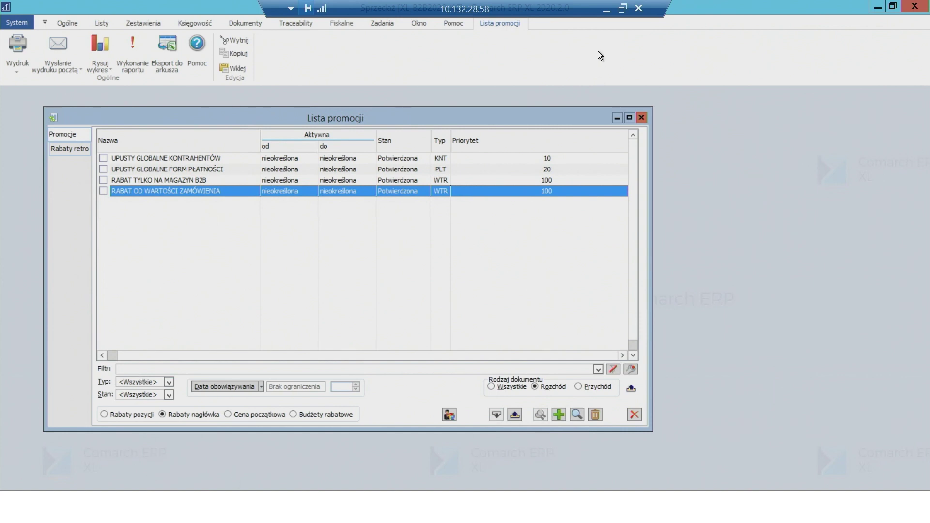
pyautogui.click(607, 11)
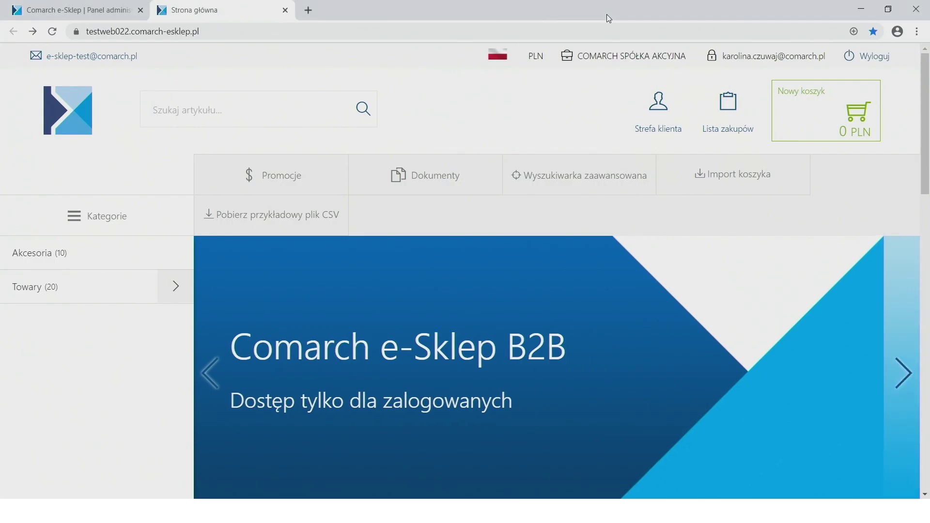
pyautogui.click(109, 7)
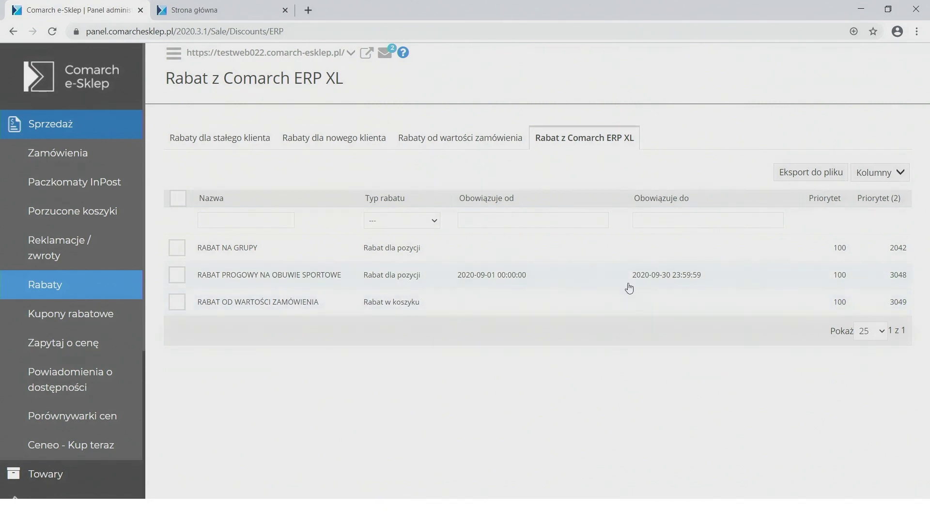
pyautogui.click(613, 284)
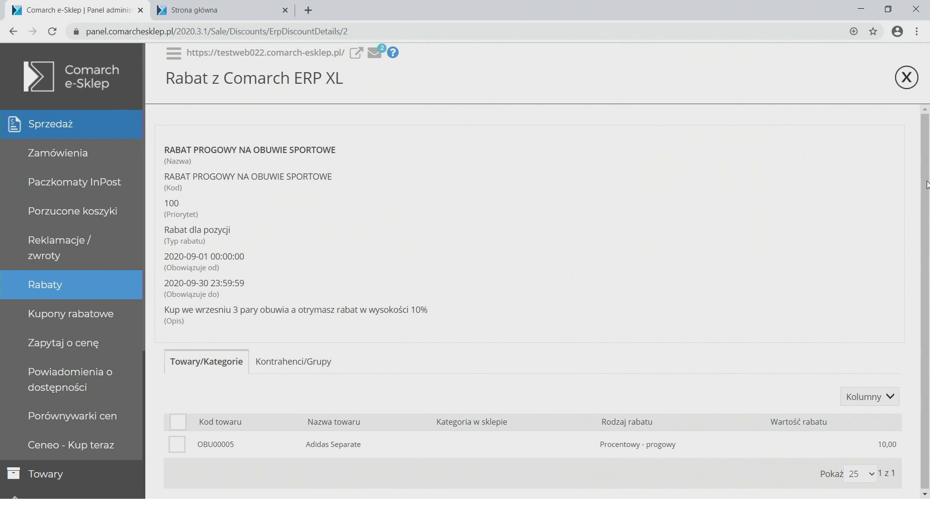
pyautogui.moveTo(927, 184); pyautogui.dragTo(929, 228)
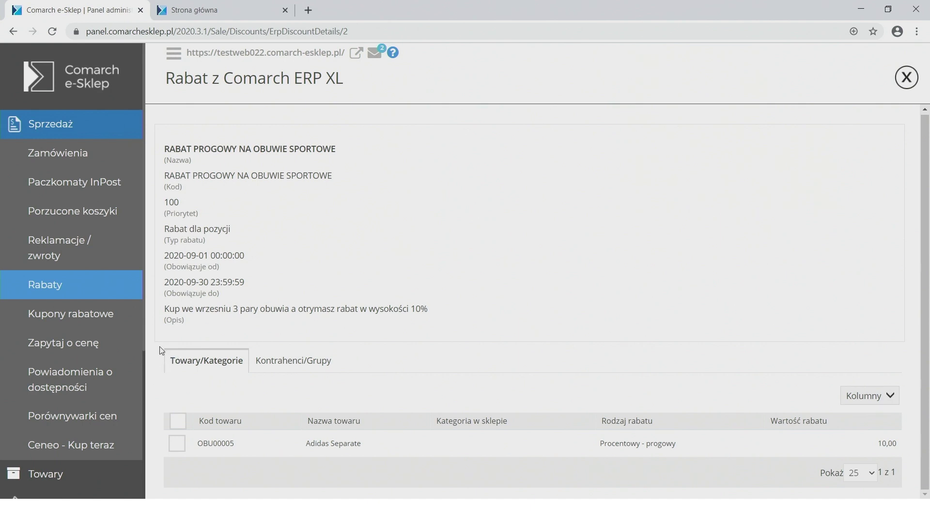
# Step: In the e-Sklep B2B storefront, view the details of the promotion RABAT PROGOWY NA OBUWIE SPORTOWE
pyautogui.click(238, 8)
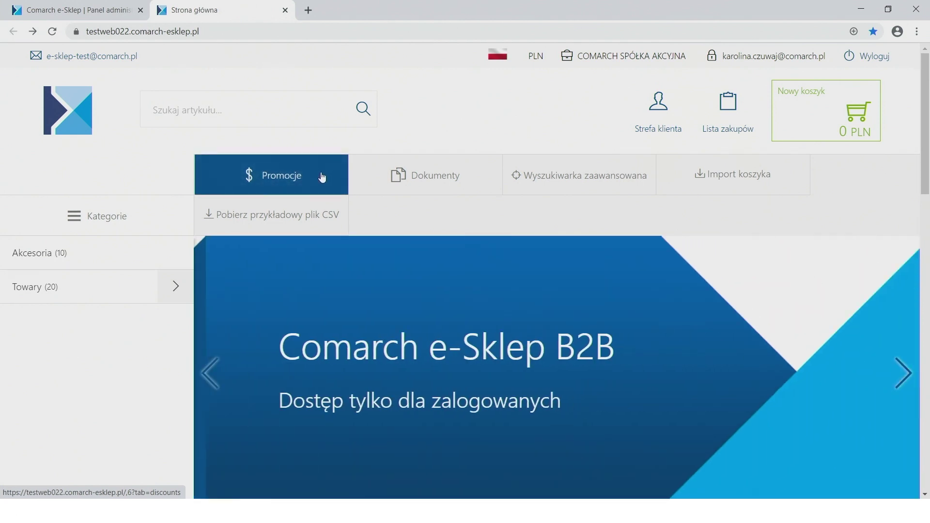
pyautogui.click(322, 177)
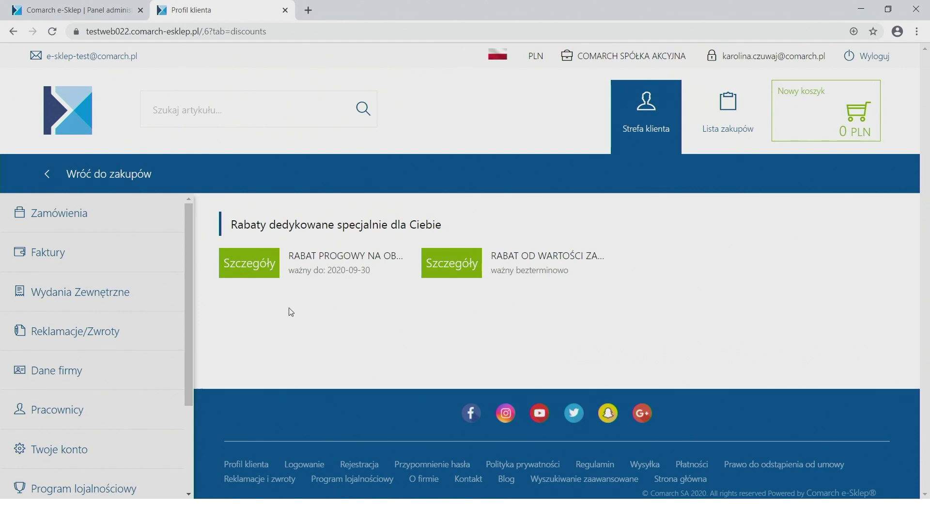
pyautogui.click(261, 269)
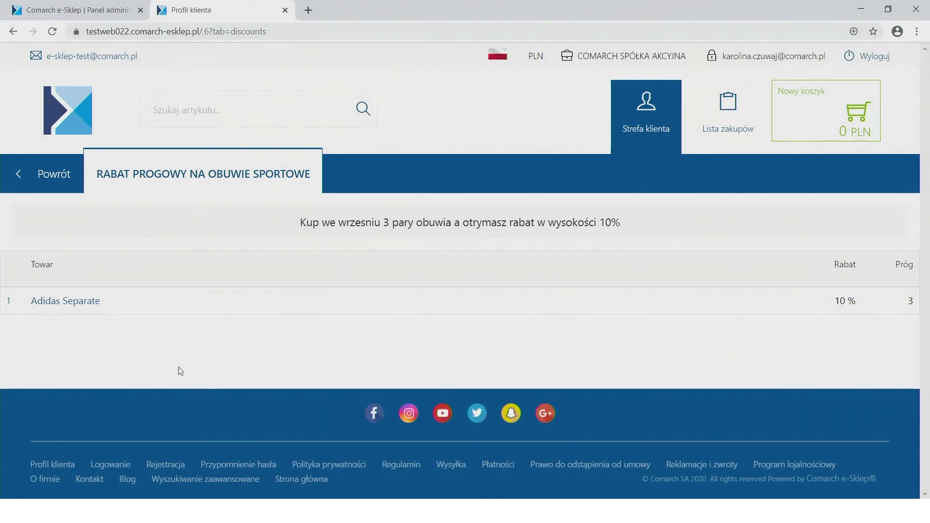
# Step: Add 3 pieces of the promoted Adidas Separate shoes to the cart and go to the cart
pyautogui.click(87, 309)
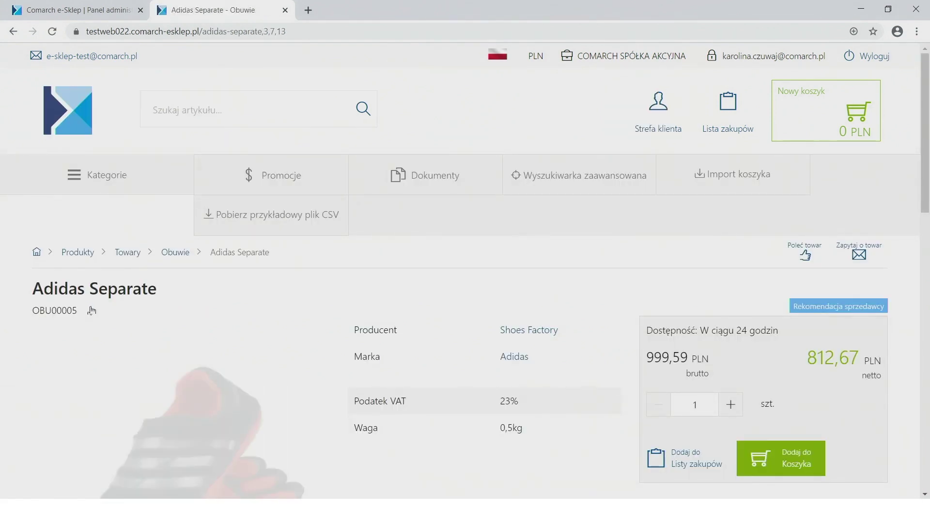
pyautogui.click(732, 410)
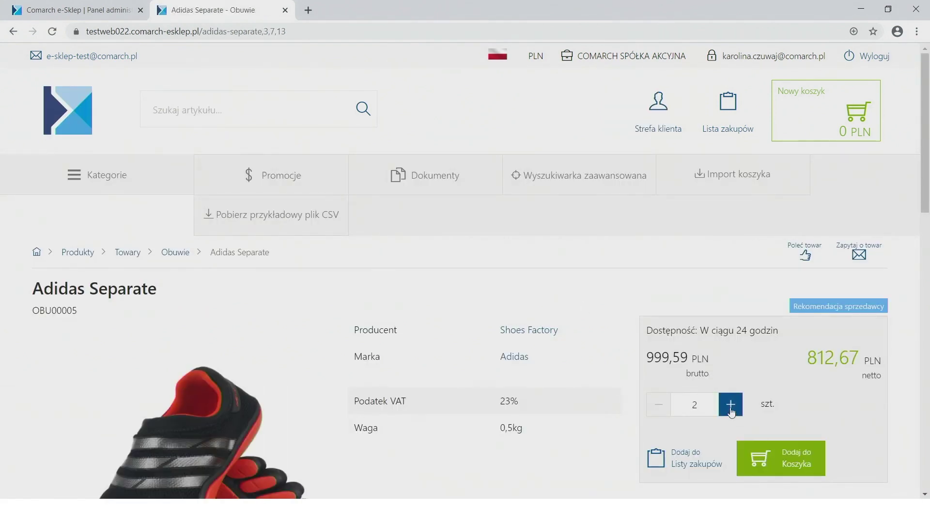
pyautogui.click(791, 464)
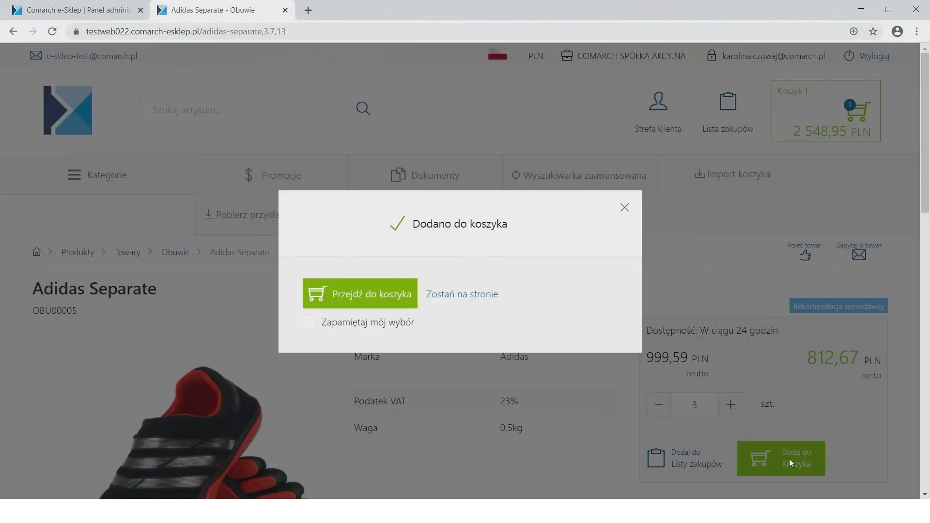
pyautogui.click(412, 302)
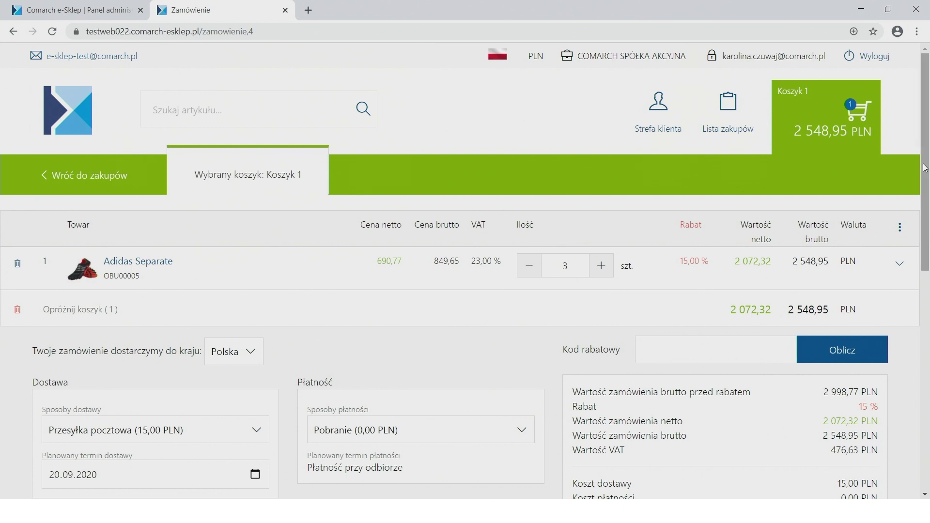
# Step: Accept the store regulations and the withdrawal-right statement without the newsletter consent, and place the order
pyautogui.moveTo(924, 167); pyautogui.dragTo(917, 238)
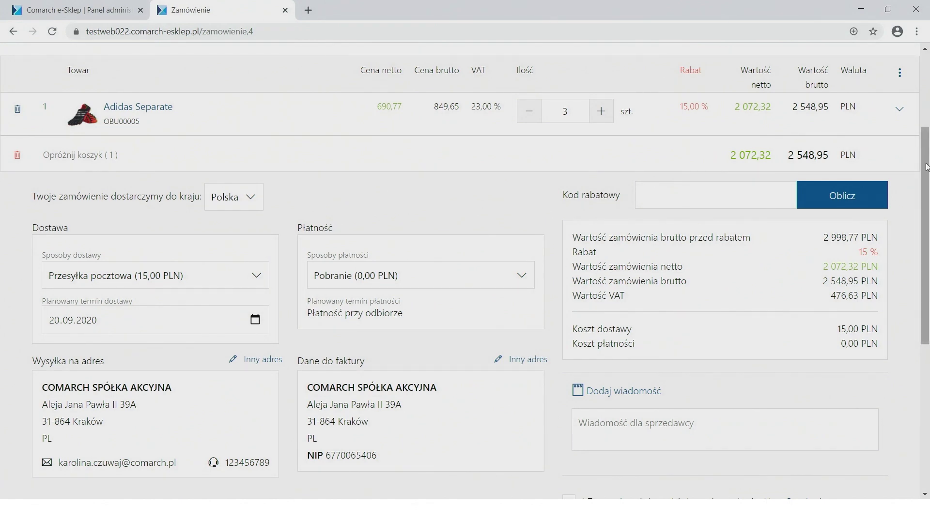
pyautogui.moveTo(926, 168); pyautogui.dragTo(926, 222)
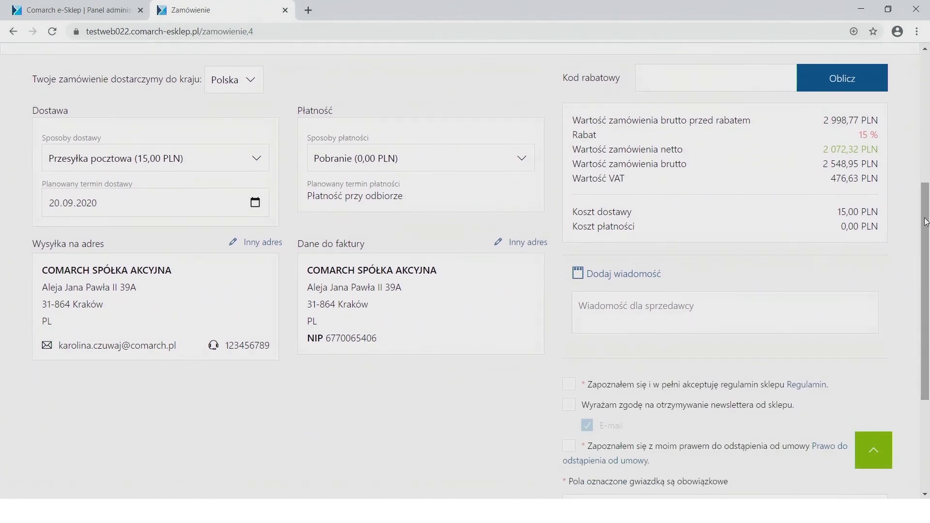
pyautogui.click(570, 385)
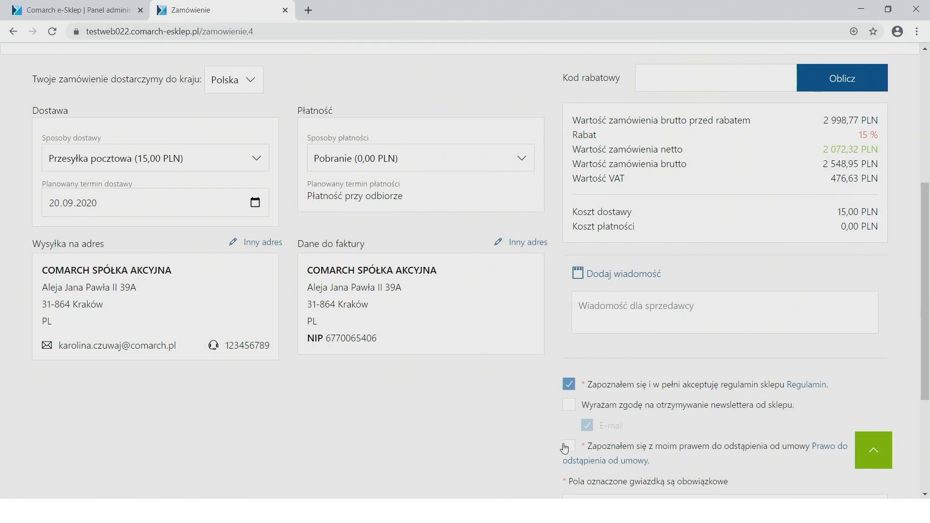
pyautogui.click(569, 446)
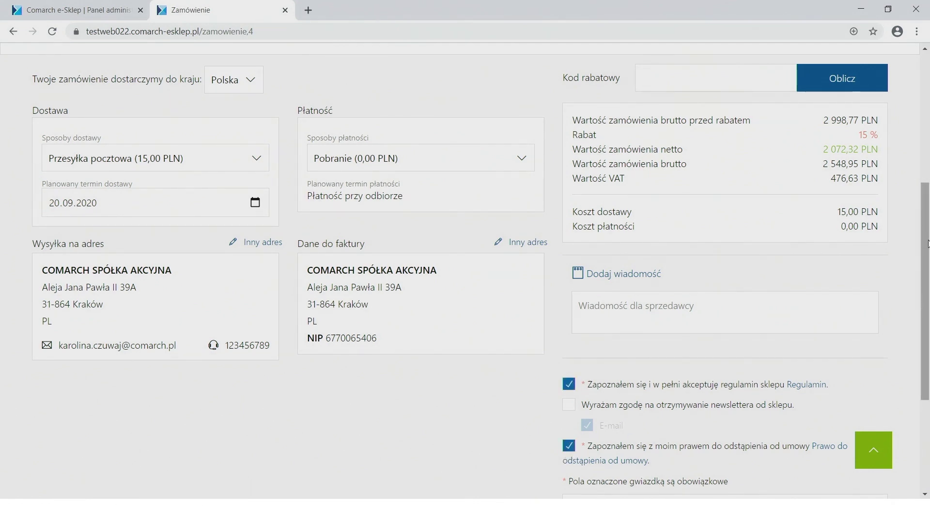
pyautogui.moveTo(927, 242); pyautogui.dragTo(919, 335)
pyautogui.click(716, 376)
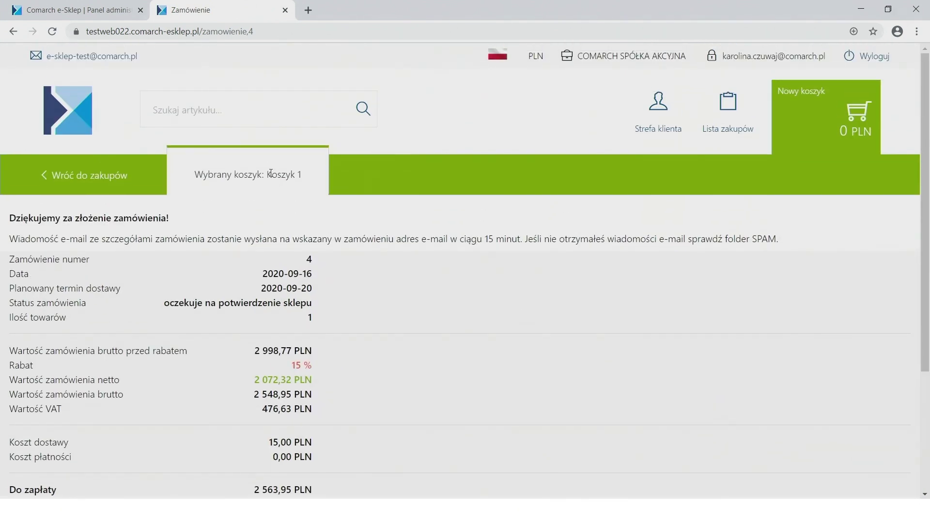
# Step: In the e-Sklep admin panel, open the newest sales order and examine the discount details of its Adidas Separate item
pyautogui.click(128, 15)
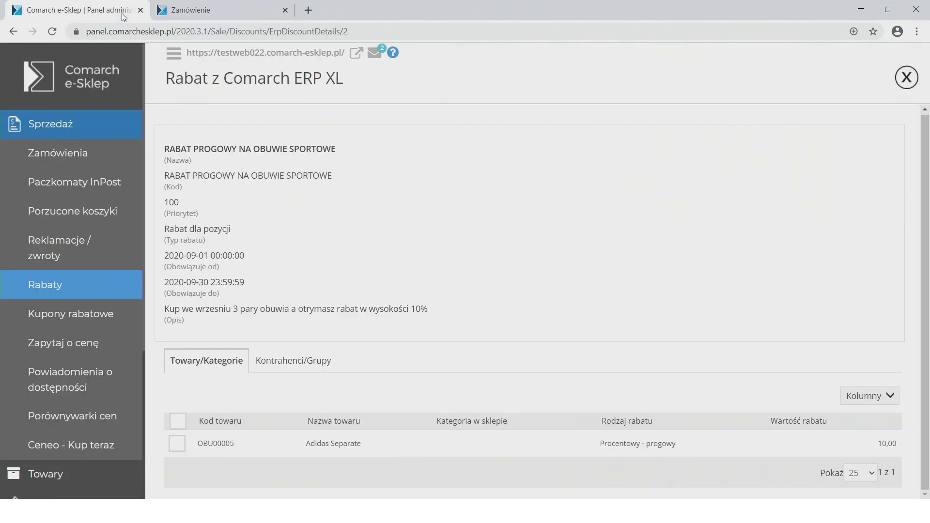
pyautogui.click(63, 153)
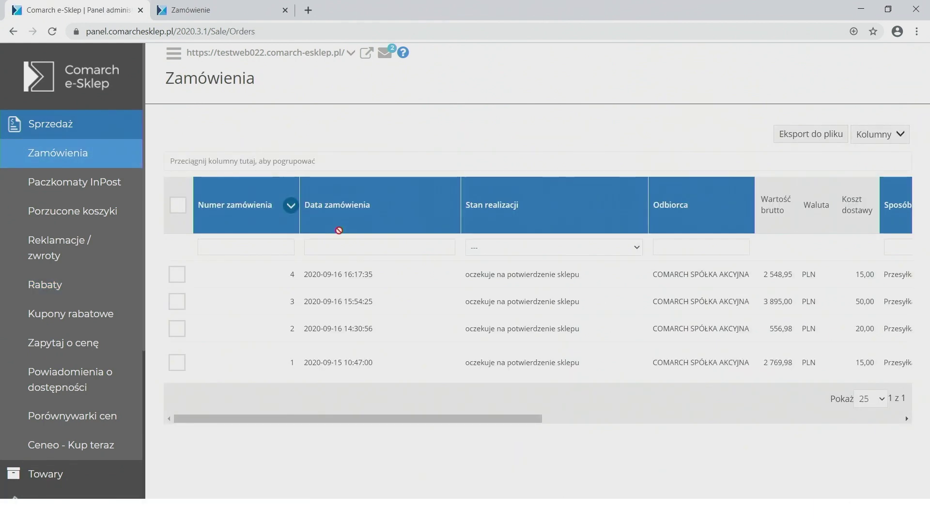
pyautogui.click(342, 289)
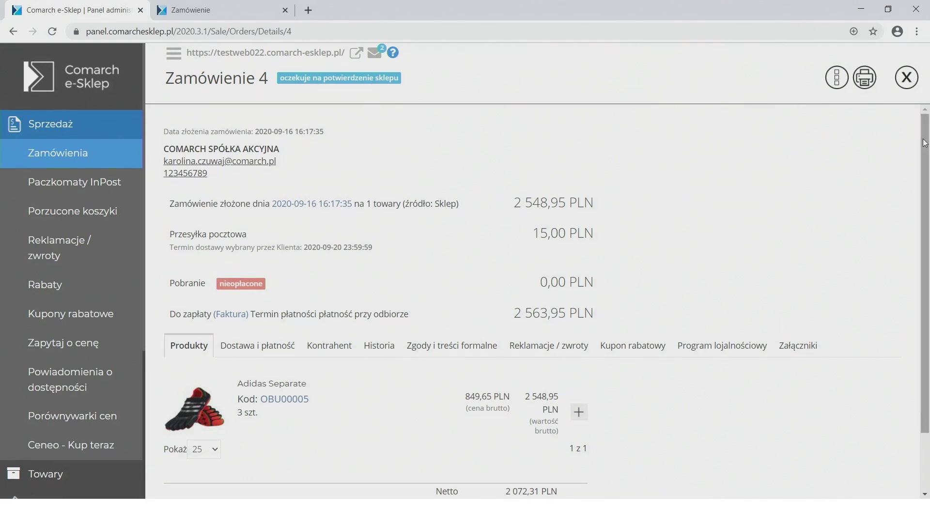
pyautogui.moveTo(924, 142); pyautogui.dragTo(925, 199)
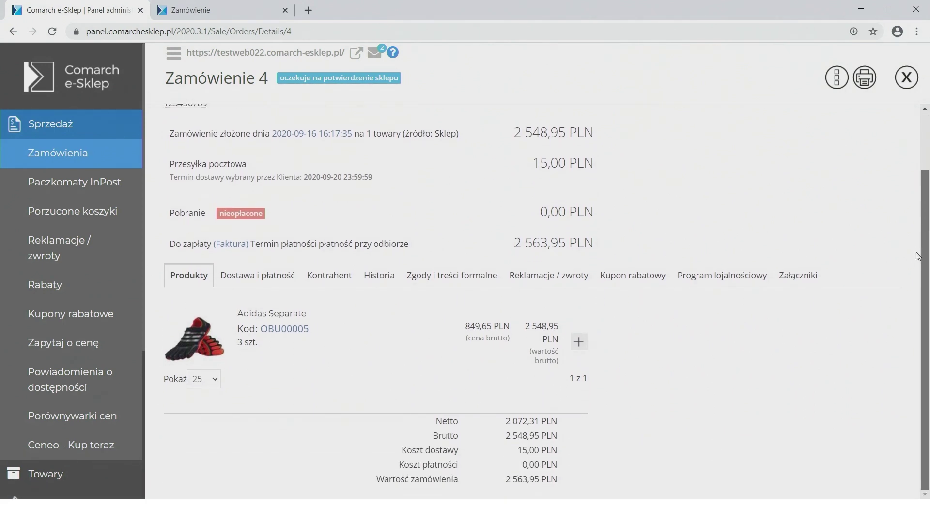
pyautogui.click(586, 342)
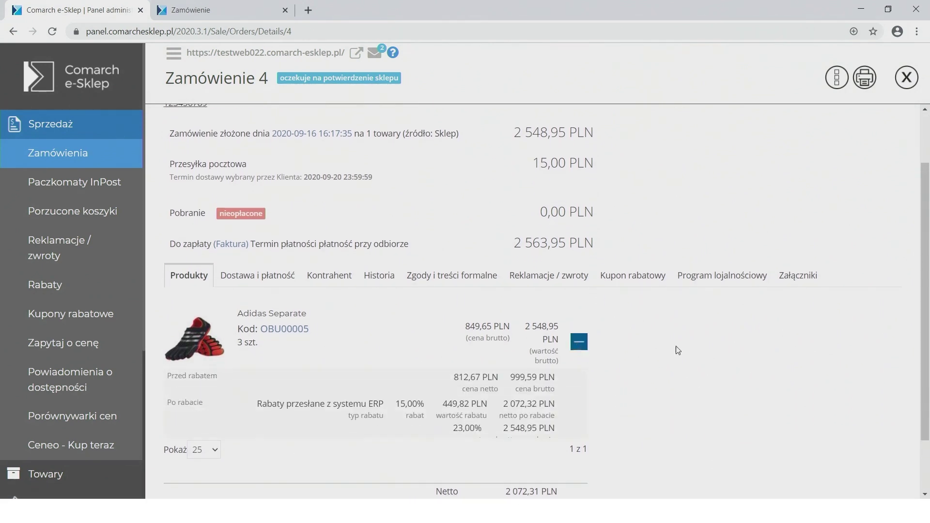
pyautogui.moveTo(926, 202); pyautogui.dragTo(927, 259)
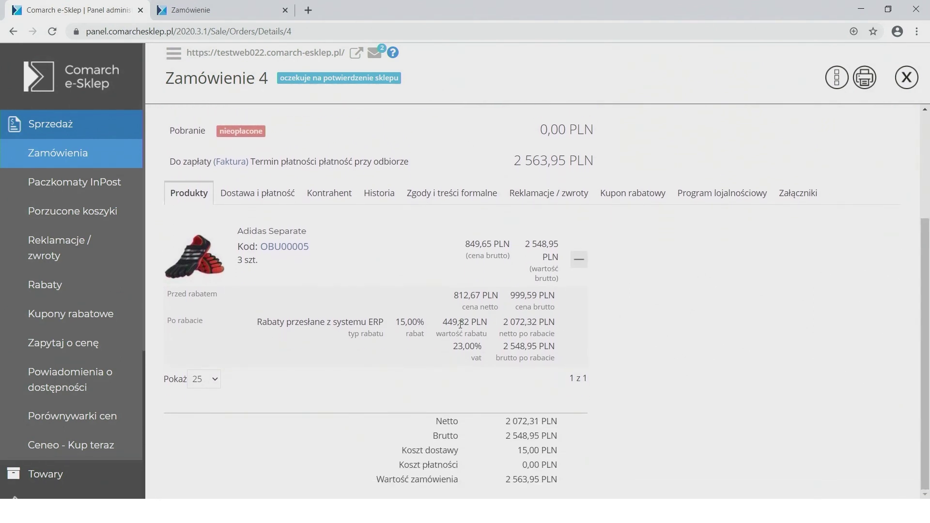